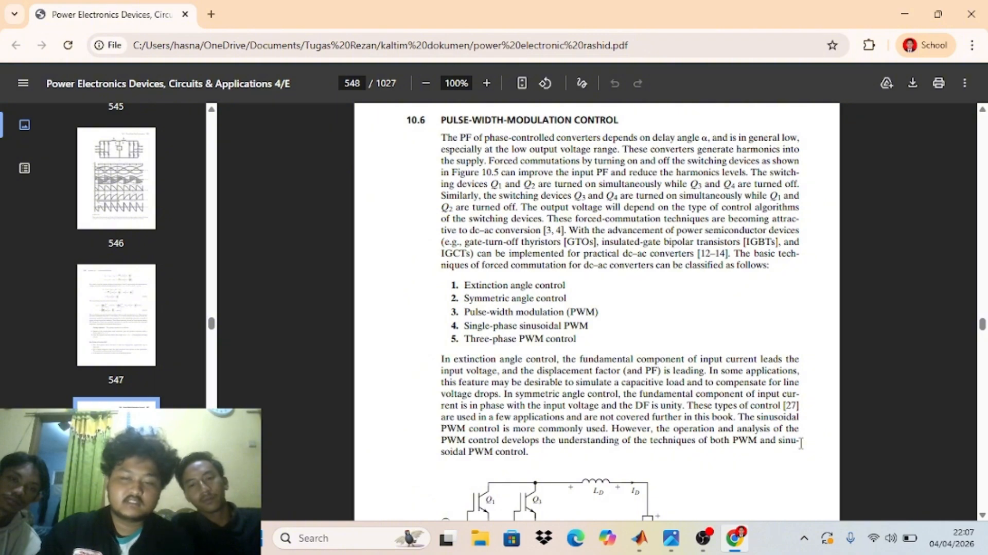
# - Read through section 10.6 on pulse-width-modulation control up to the three-phase PWM rectifier circuits in Figure 10.8
pyautogui.scroll(-10, 701, 387)
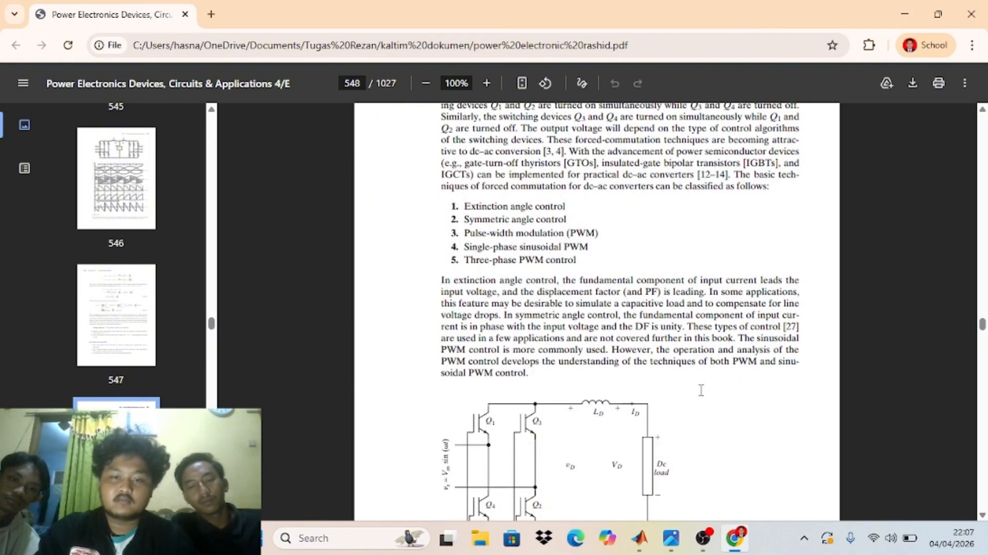
pyautogui.scroll(-10, 701, 390)
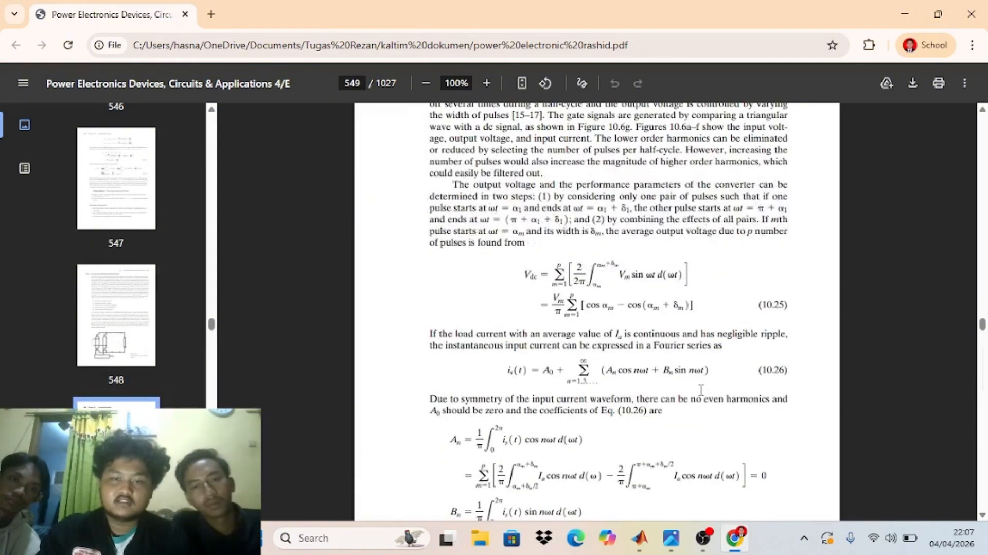
pyautogui.scroll(-10, 701, 389)
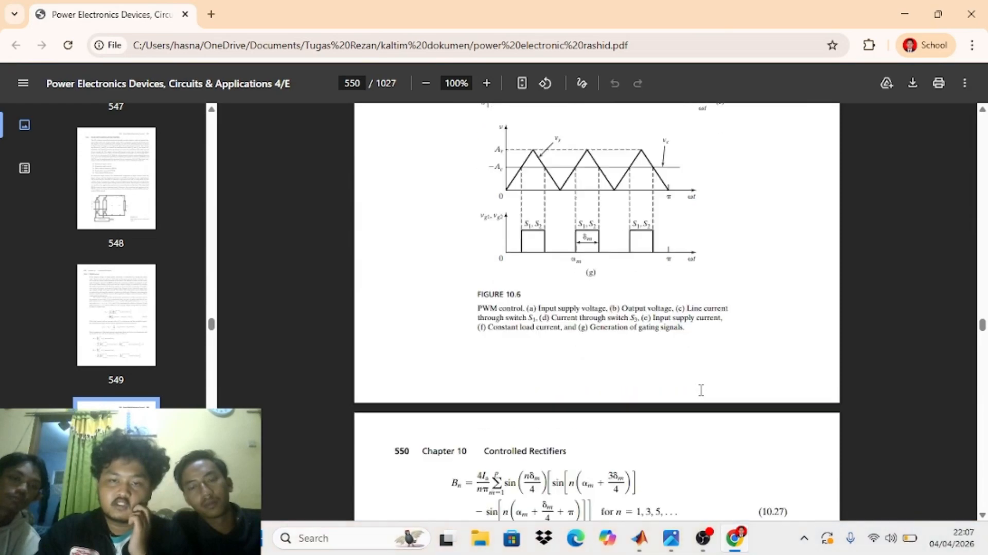
pyautogui.scroll(-10, 701, 389)
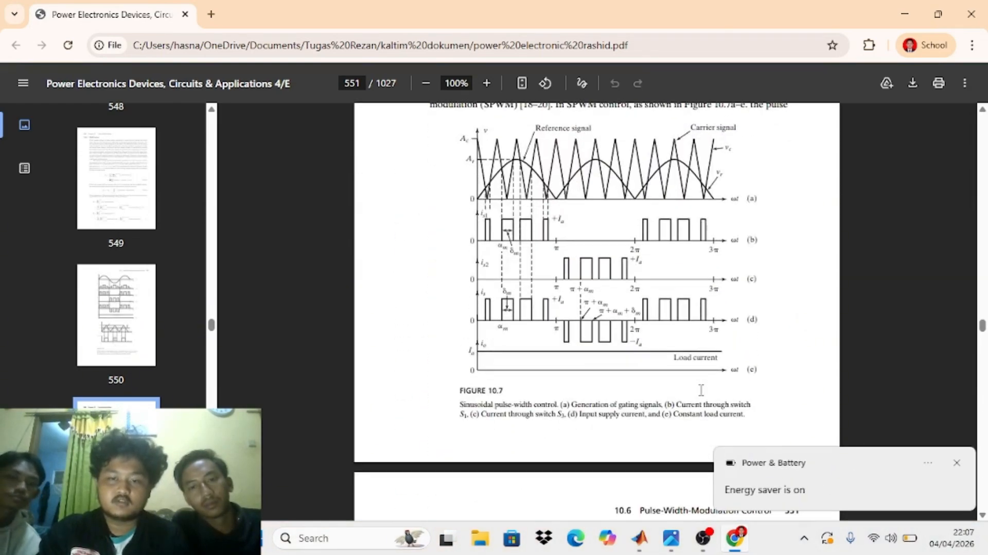
pyautogui.scroll(-10, 701, 389)
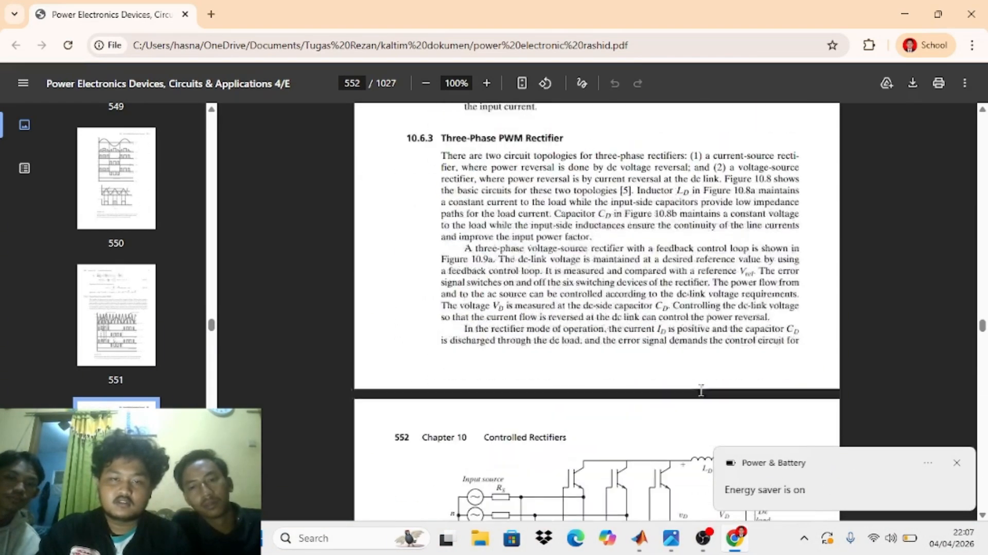
pyautogui.scroll(-1, 701, 390)
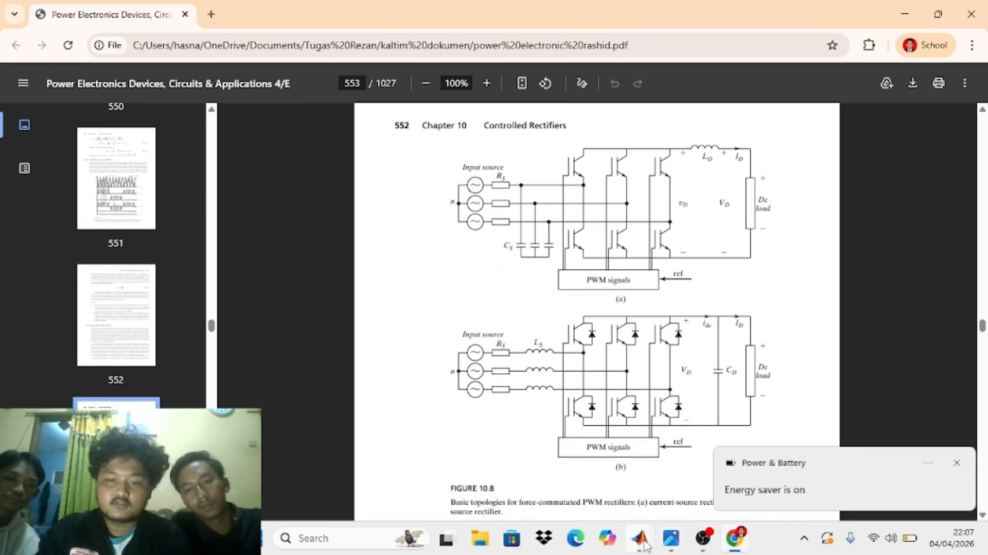
# - Switch to the TUGAS_ELDA three-phase thyristor rectifier model in Simulink
pyautogui.moveTo(640, 538)
pyautogui.click(739, 463)
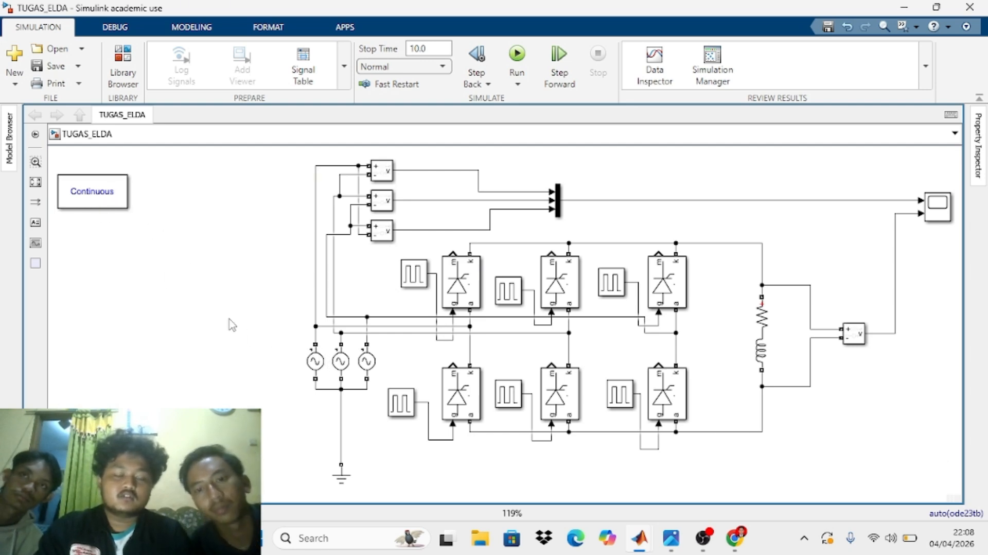
pyautogui.click(366, 361)
pyautogui.click(289, 359)
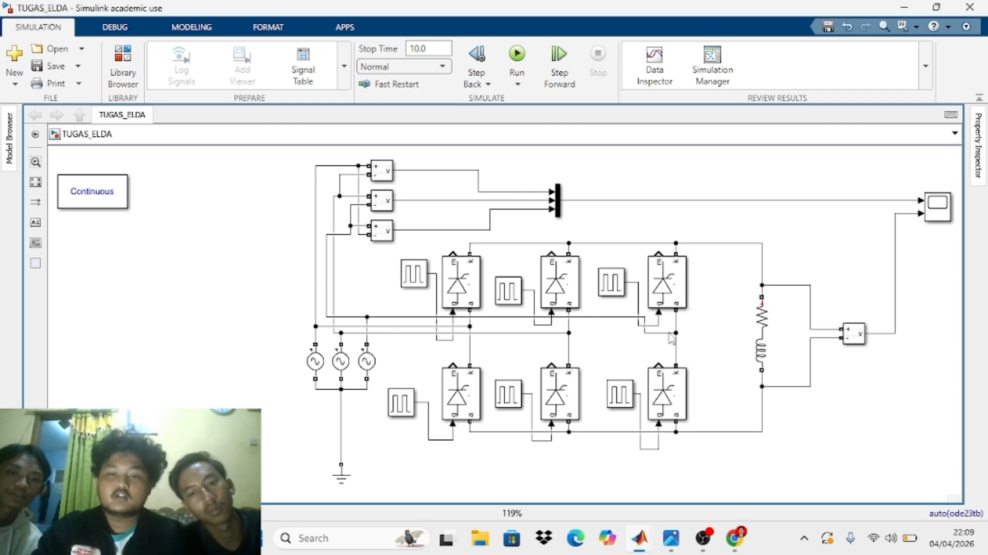
# - Set the inductance of the Series RLC Branch load to 1000 H, keeping the RL branch type
pyautogui.click(765, 336)
pyautogui.doubleClick(766, 336)
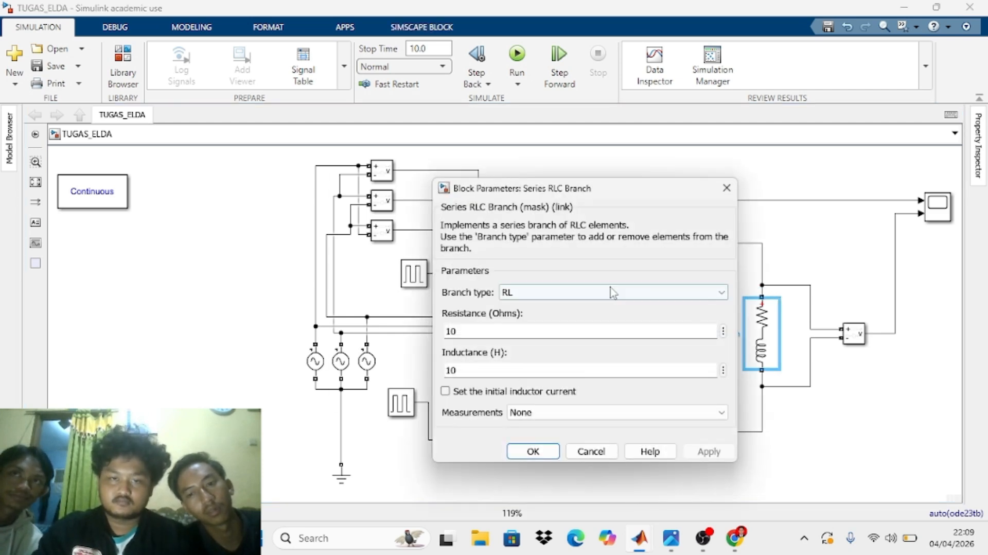
pyautogui.doubleClick(494, 332)
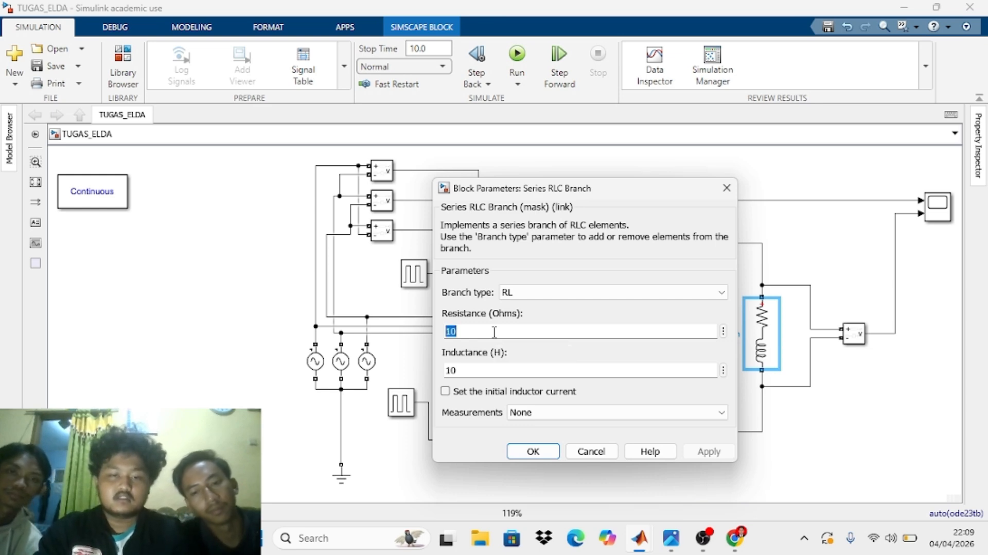
pyautogui.doubleClick(477, 367)
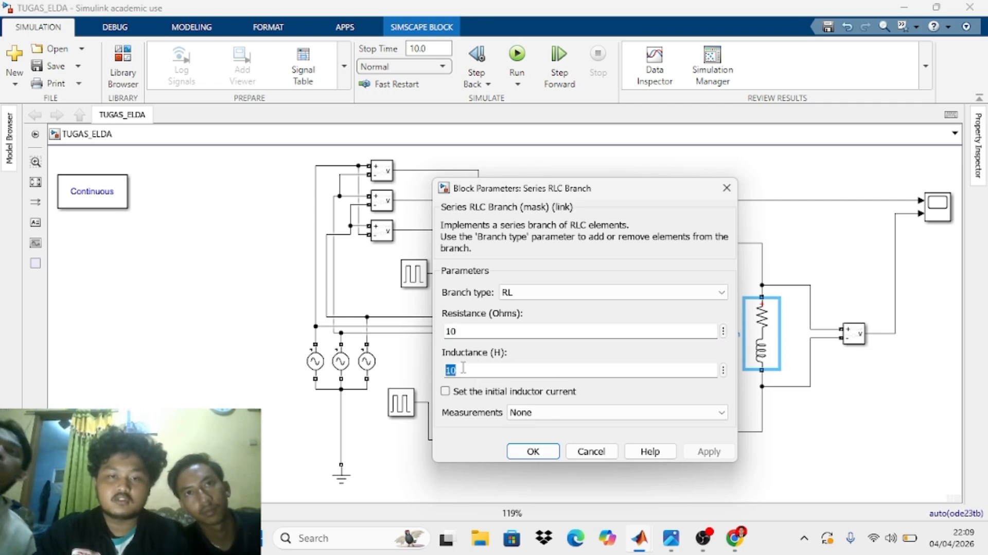
pyautogui.click(464, 369)
pyautogui.write('00')
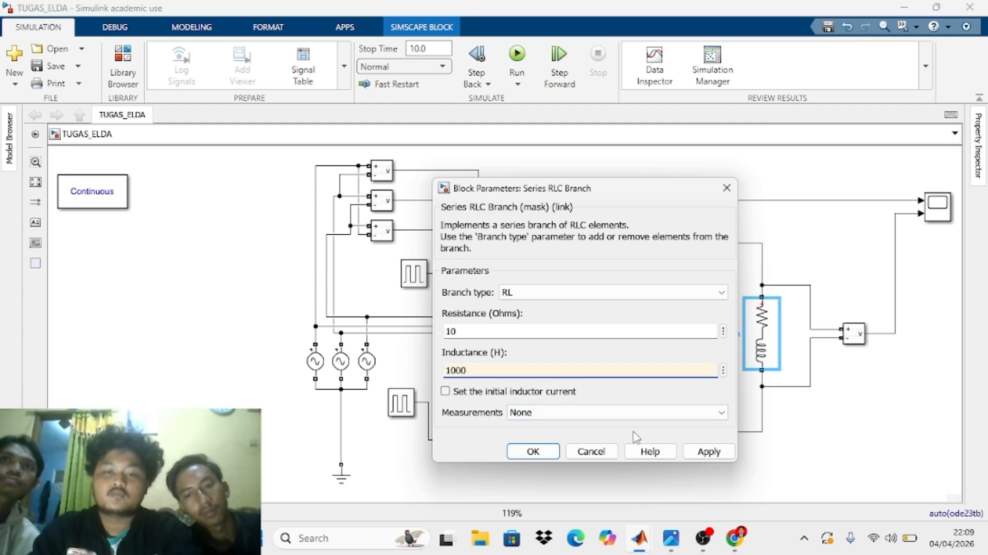
pyautogui.click(709, 451)
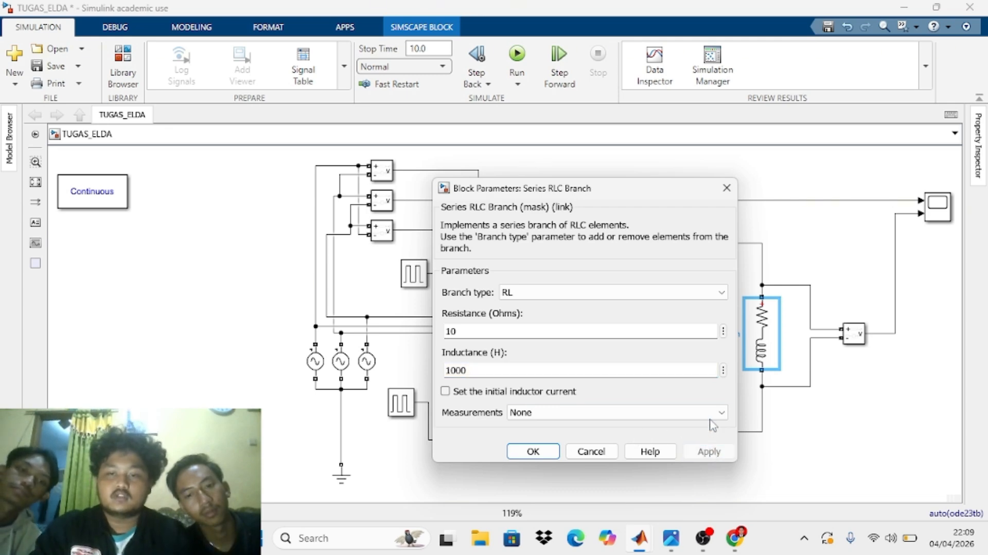
pyautogui.click(532, 455)
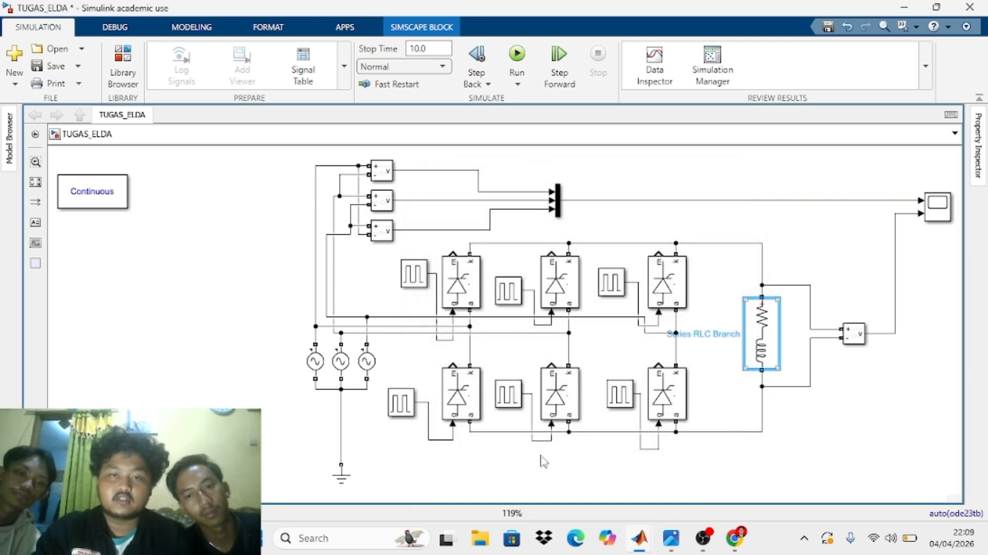
# - Run the simulation with a stop time of 10.0 and open the Scope with the input and output voltages
pyautogui.click(517, 54)
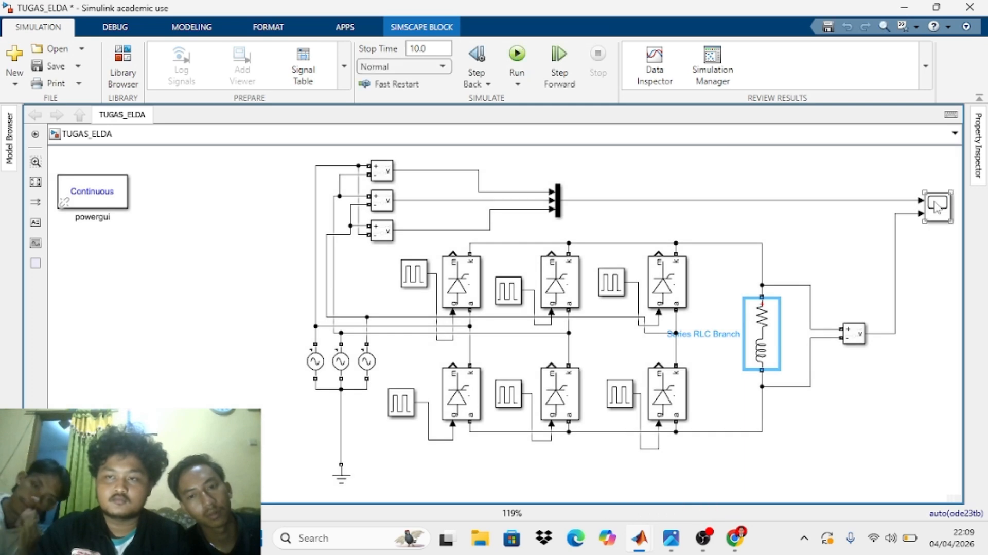
pyautogui.click(937, 207)
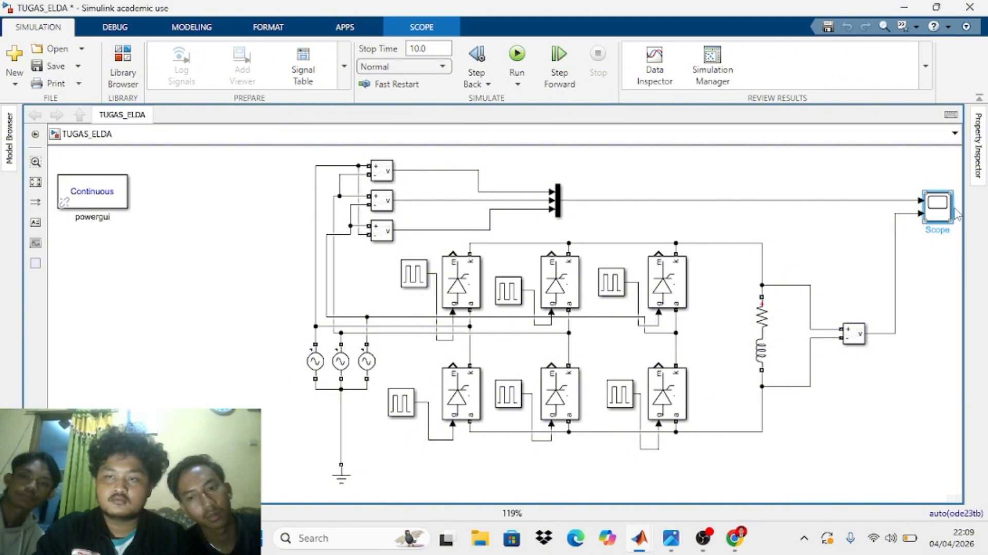
pyautogui.doubleClick(937, 207)
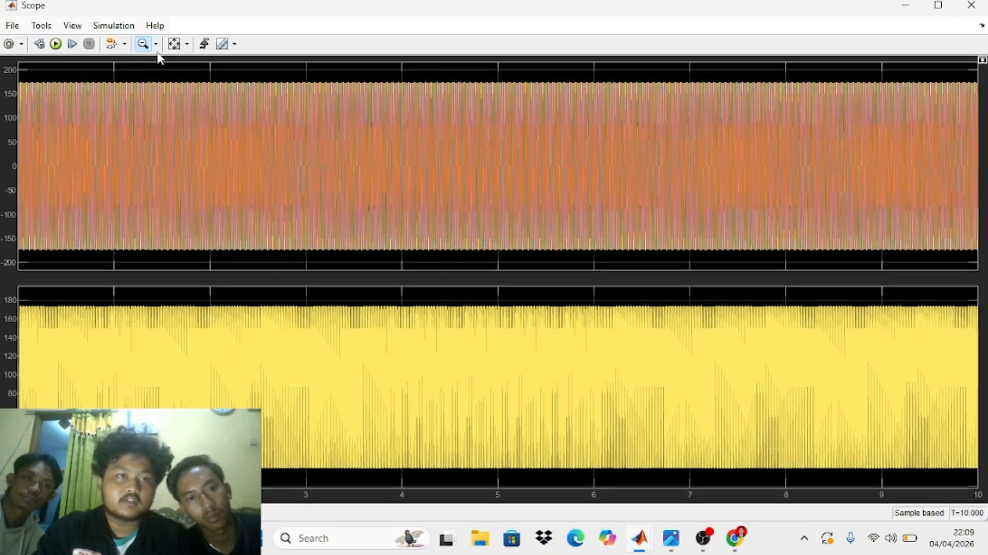
# - Examine the three-phase input and rectified output waveforms in the Scope between about 2.5 and 2.7 s
pyautogui.click(156, 44)
pyautogui.click(148, 66)
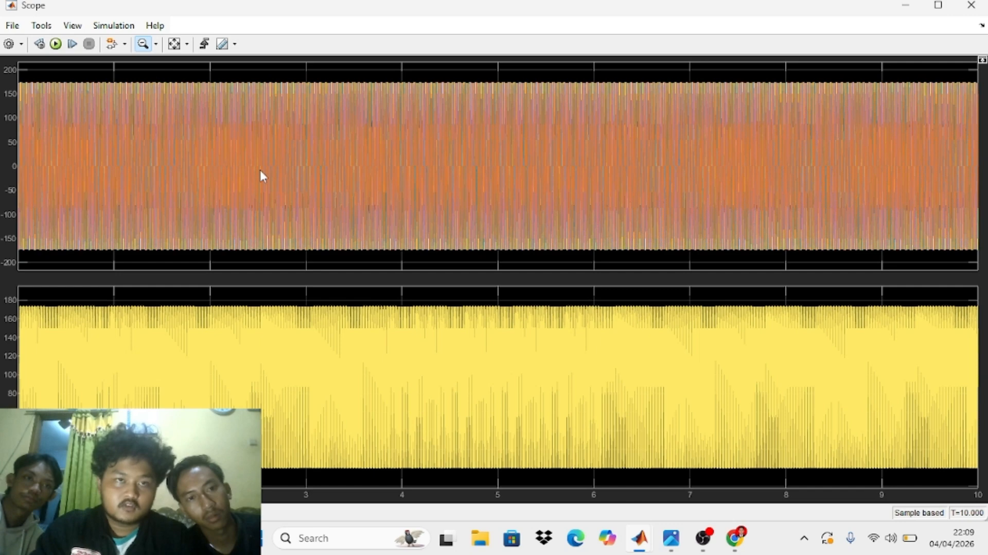
pyautogui.moveTo(222, 151); pyautogui.dragTo(437, 149)
pyautogui.moveTo(325, 165); pyautogui.dragTo(408, 165)
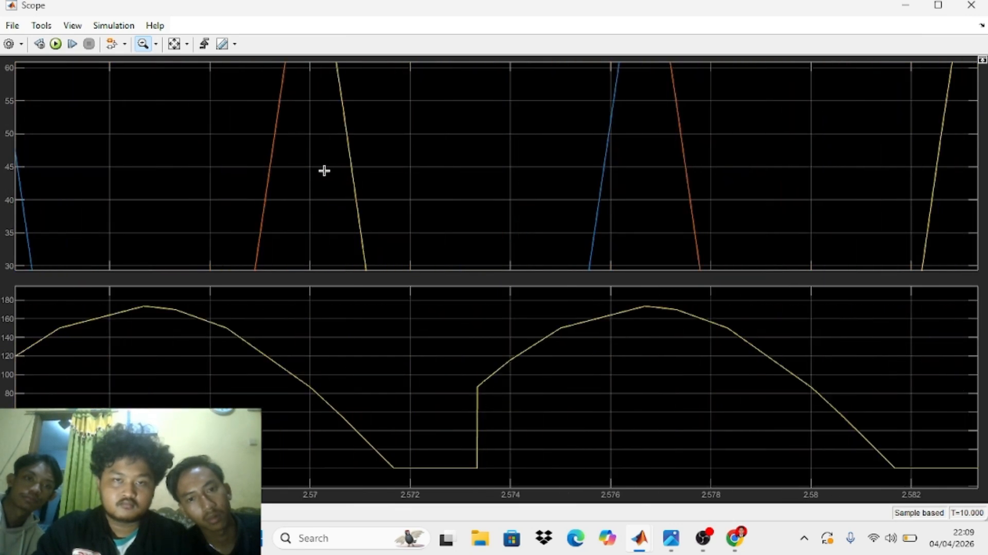
pyautogui.click(157, 48)
pyautogui.click(146, 104)
pyautogui.click(264, 126)
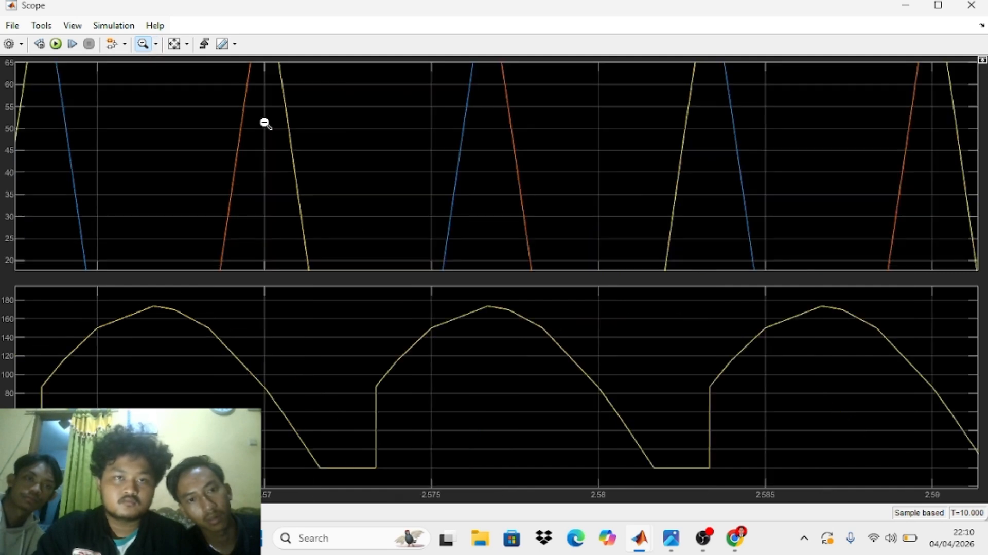
pyautogui.click(298, 132)
pyautogui.click(298, 133)
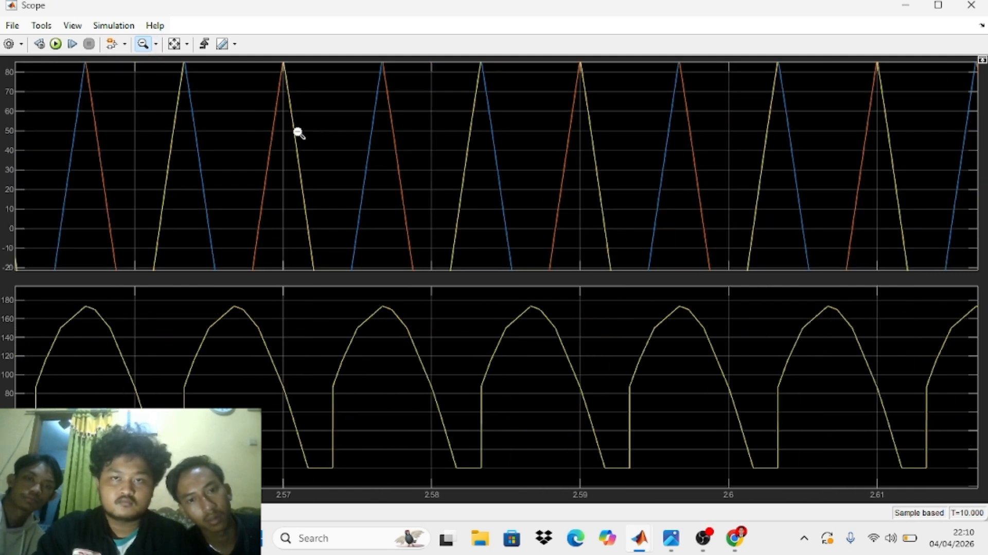
pyautogui.click(298, 133)
pyautogui.click(298, 133)
pyautogui.click(298, 133)
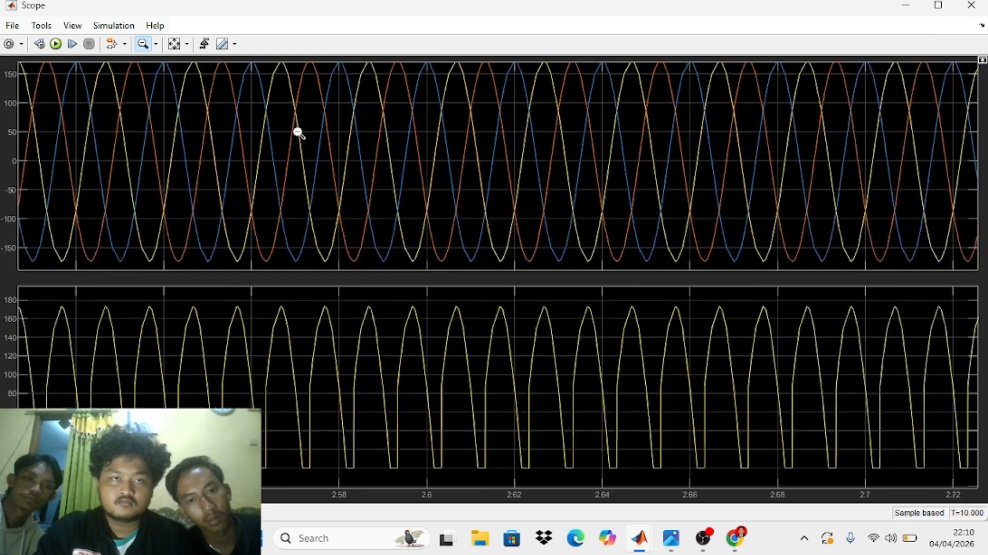
# - Examine a few cycles of the input and output waveforms between about 2.54 and 2.58 s, and close the Scope
pyautogui.click(156, 43)
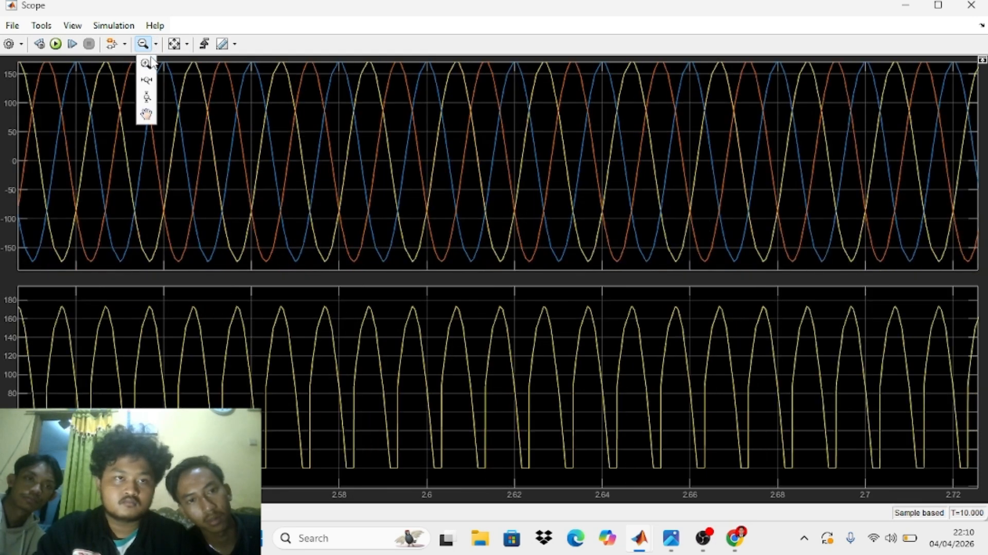
pyautogui.click(145, 63)
pyautogui.moveTo(235, 111); pyautogui.dragTo(270, 110)
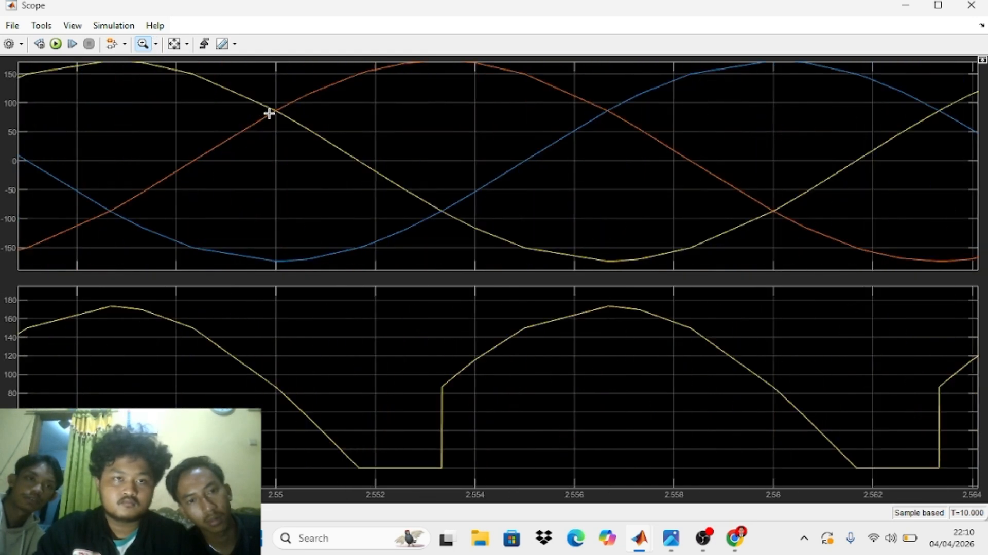
pyautogui.click(156, 44)
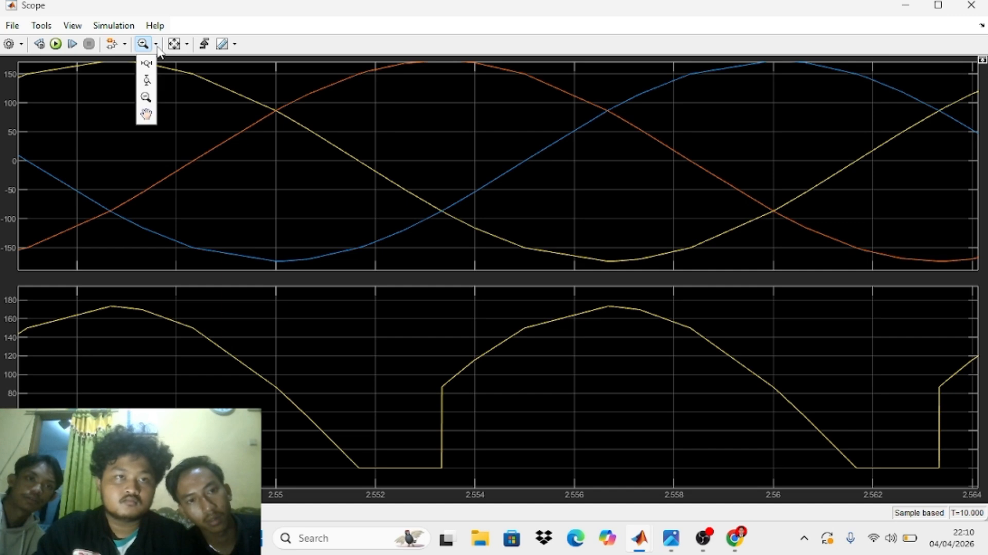
pyautogui.click(146, 110)
pyautogui.click(156, 44)
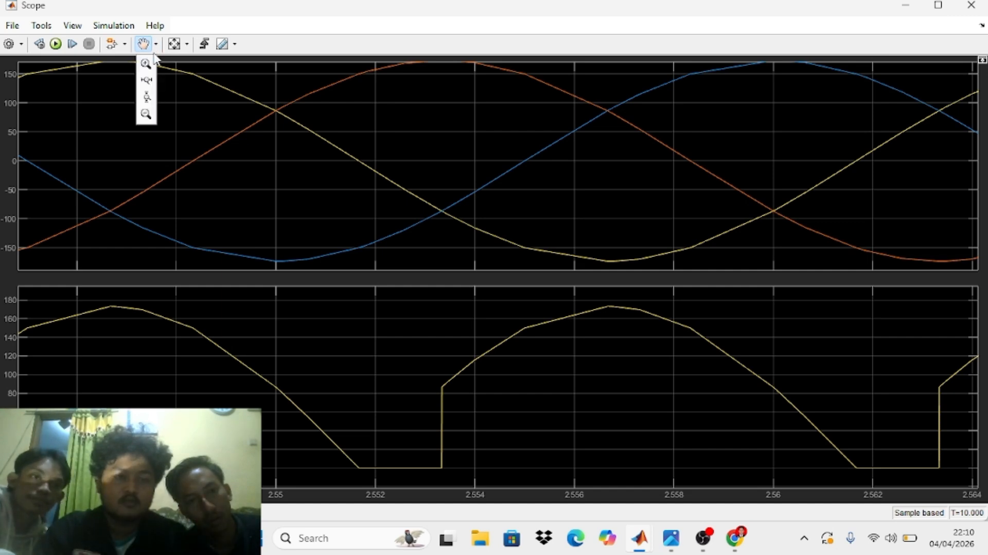
pyautogui.click(146, 110)
pyautogui.click(288, 166)
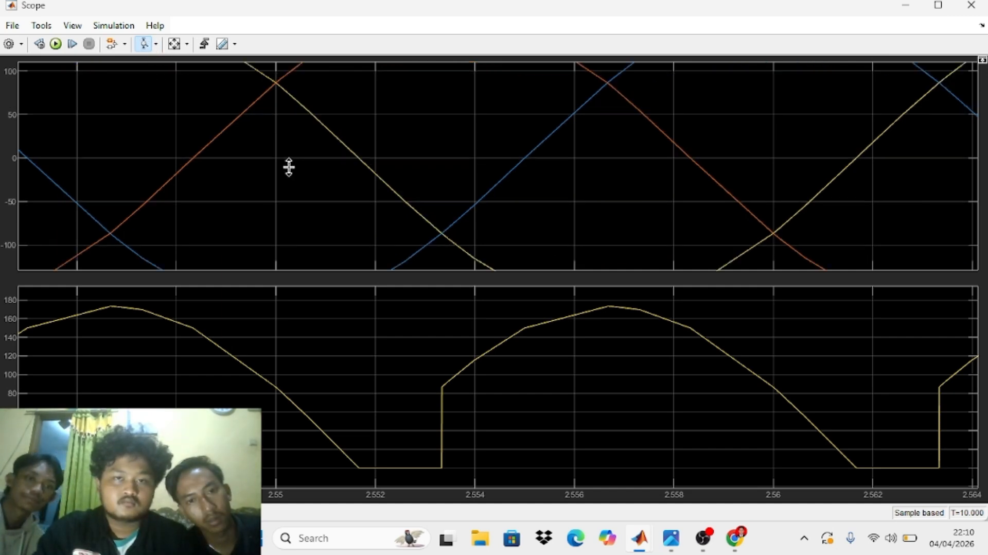
pyautogui.click(157, 45)
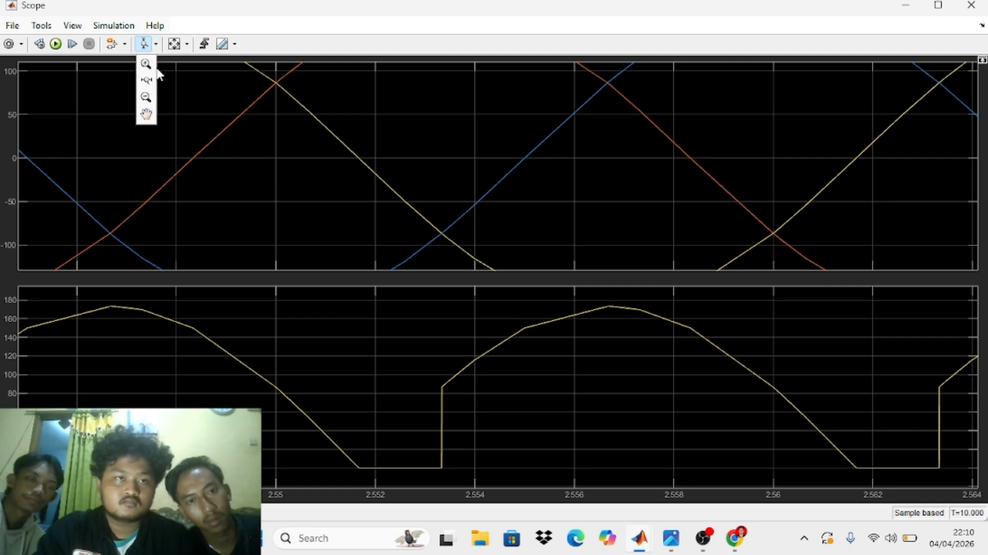
pyautogui.click(146, 98)
pyautogui.click(348, 176)
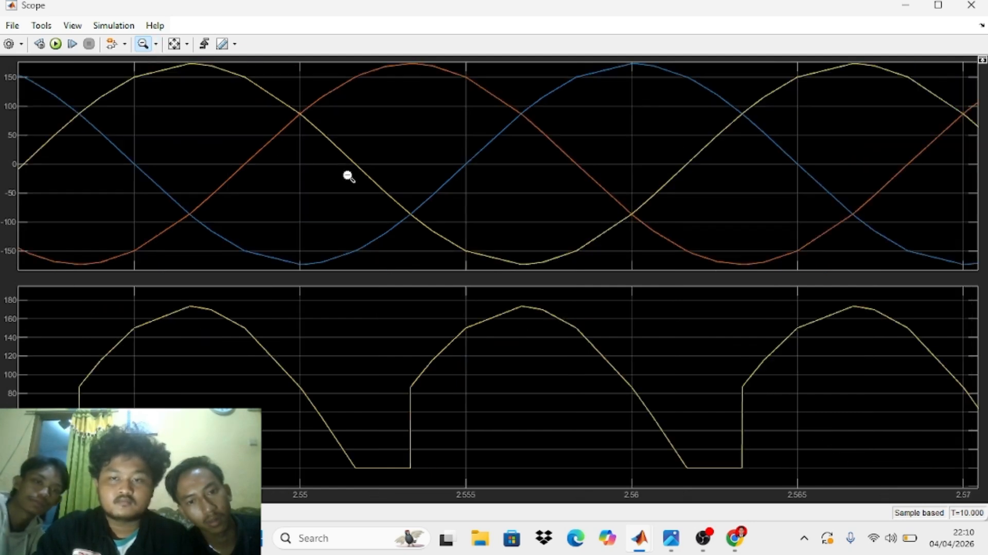
pyautogui.click(348, 176)
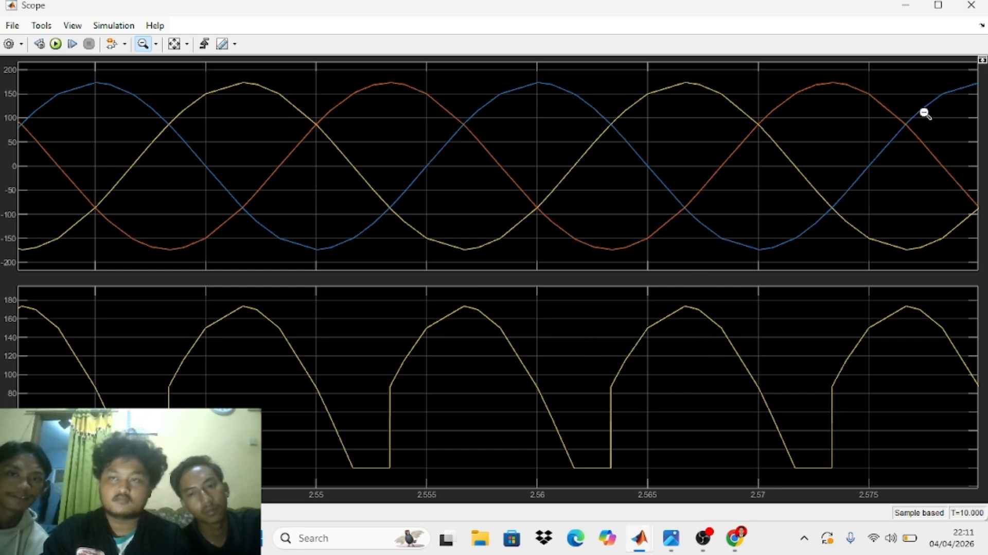
pyautogui.click(969, 7)
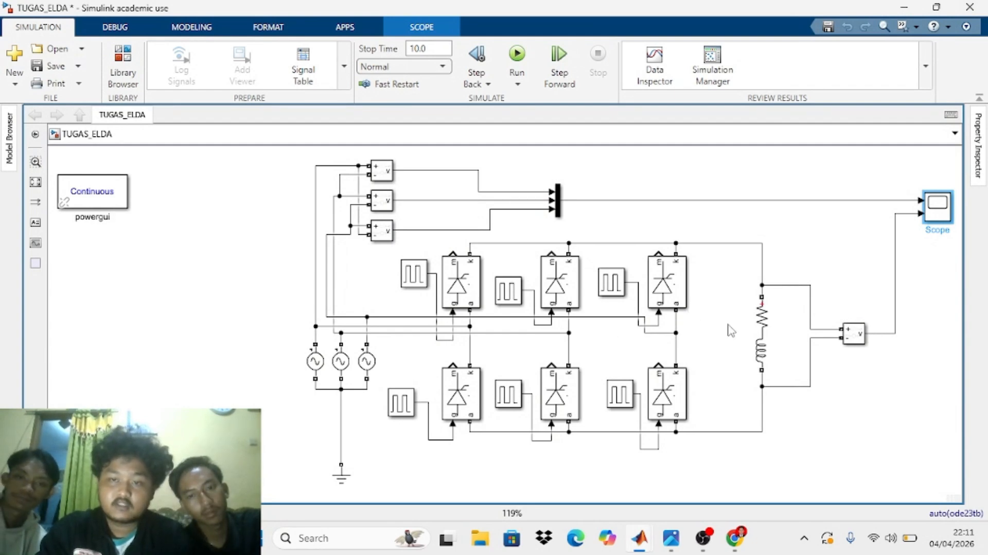
# - Set the Series RLC Branch load's resistance to 1000 ohms and its inductance to 10 H
pyautogui.doubleClick(761, 332)
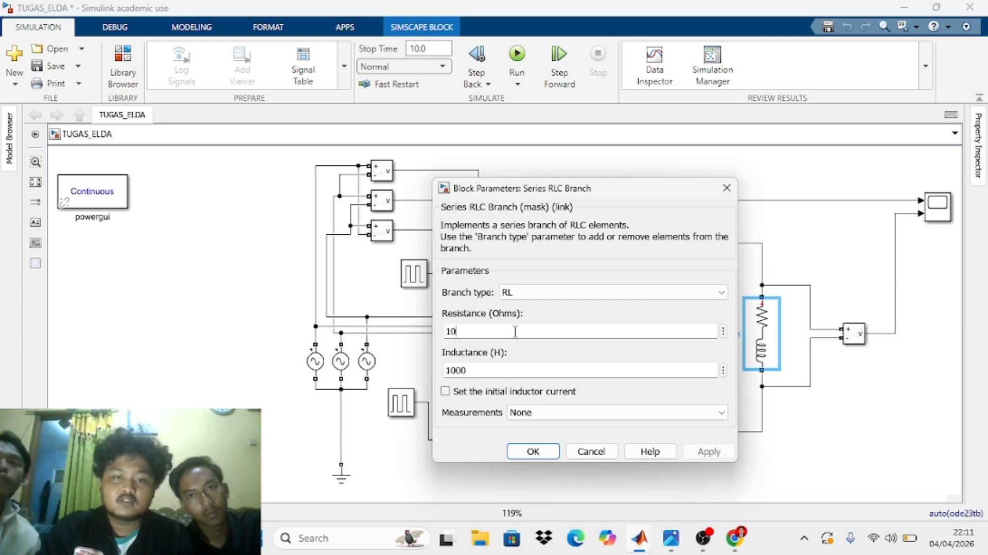
pyautogui.write('00')
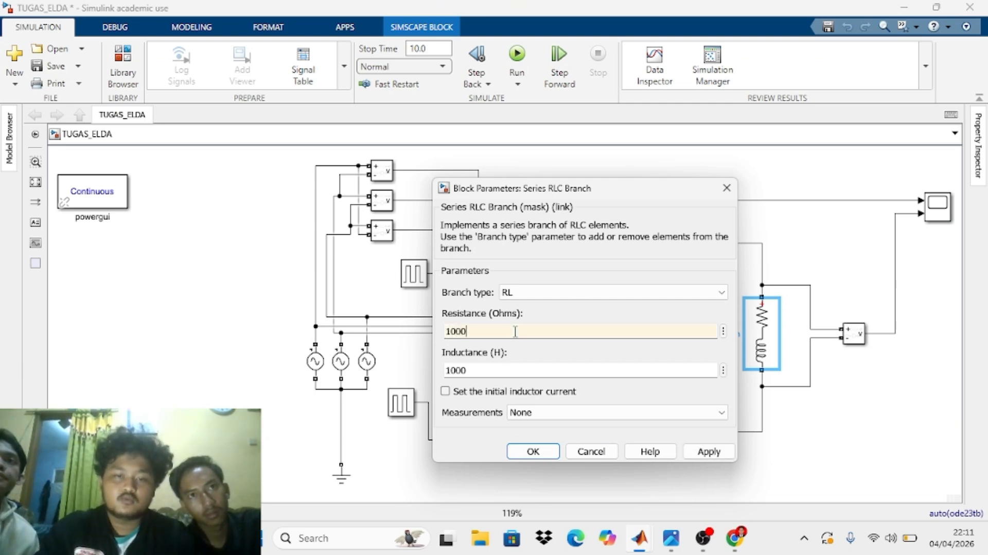
pyautogui.doubleClick(483, 370)
pyautogui.write('100')
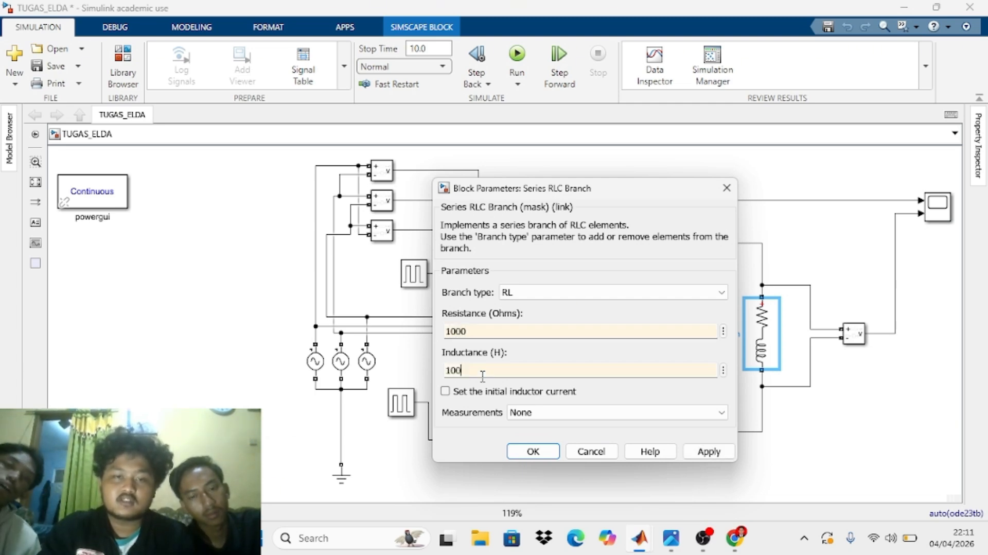
pyautogui.click(710, 452)
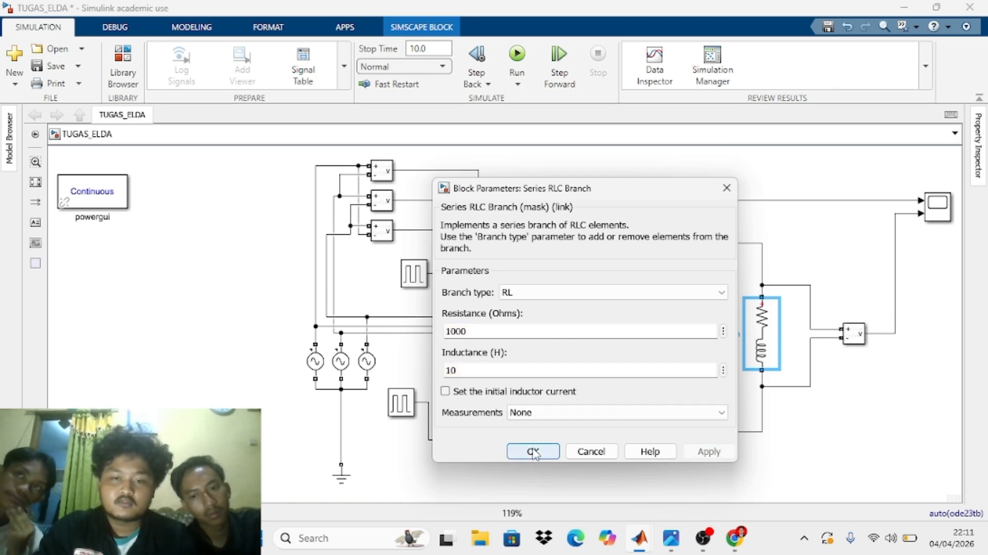
# - Apply the 1000 ohm, 10 H load values, run the simulation, and open the Scope
pyautogui.click(535, 453)
pyautogui.click(517, 53)
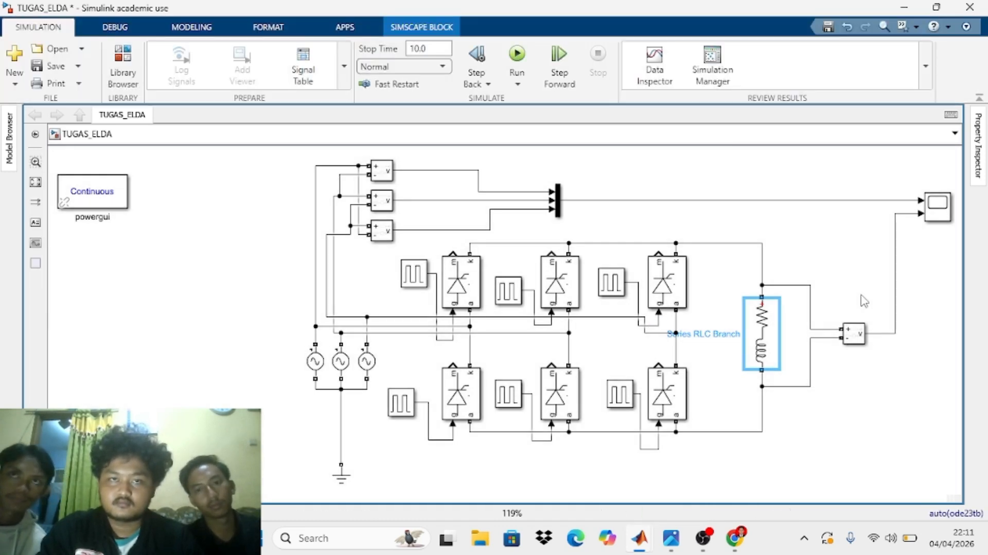
pyautogui.click(864, 301)
pyautogui.doubleClick(937, 206)
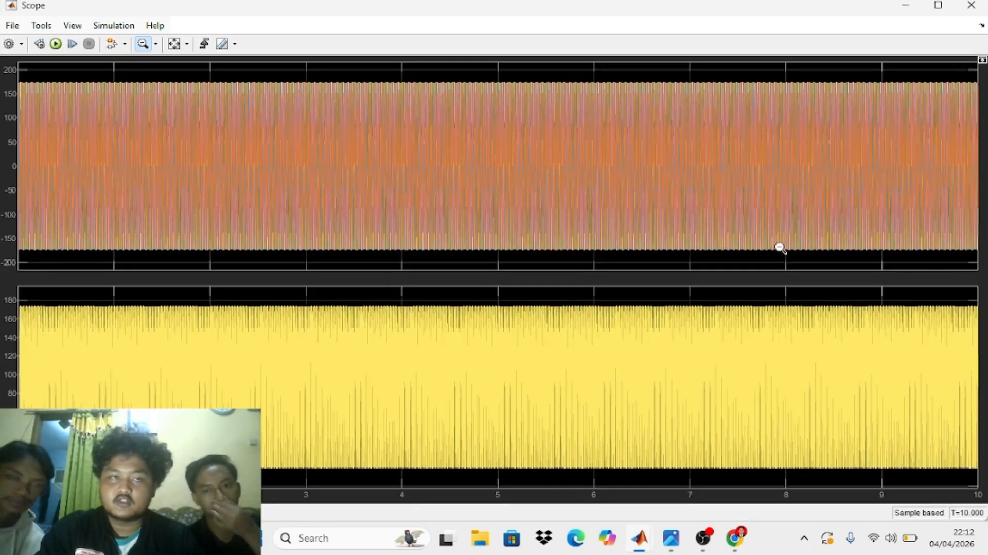
# - Examine the input and output waveforms between about 2.34 and 2.48 s, and restore the Scope's full time range
pyautogui.click(156, 45)
pyautogui.click(147, 80)
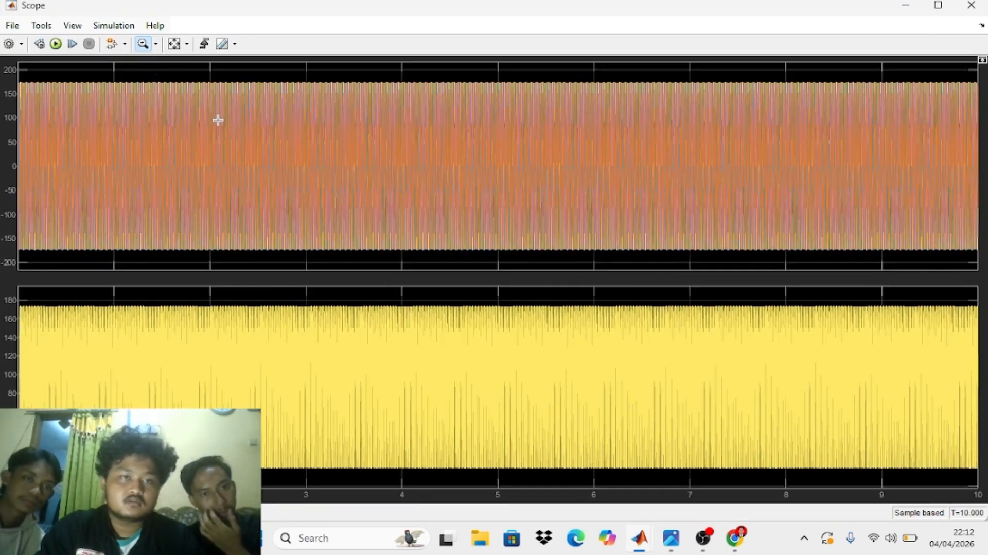
pyautogui.moveTo(216, 120); pyautogui.dragTo(331, 119)
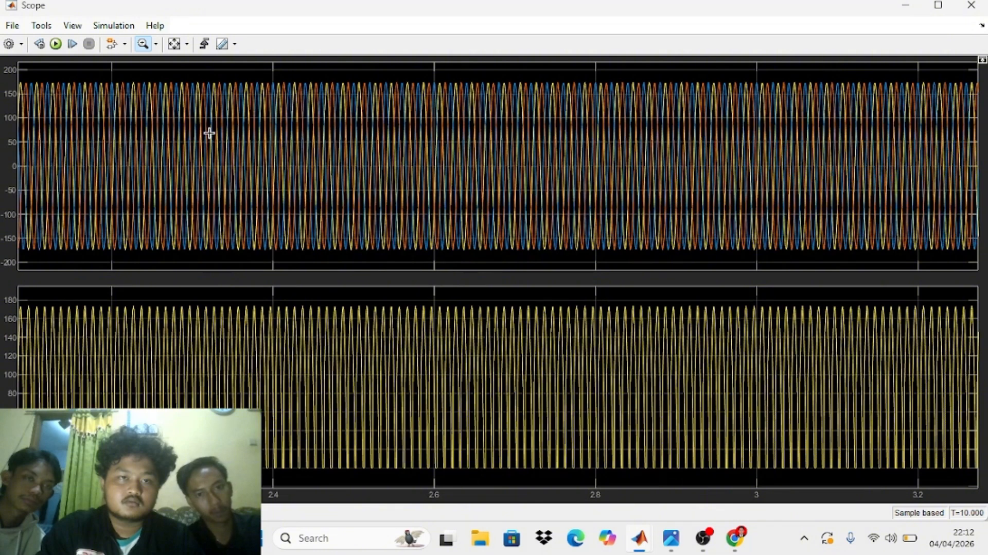
pyautogui.moveTo(210, 132); pyautogui.dragTo(334, 132)
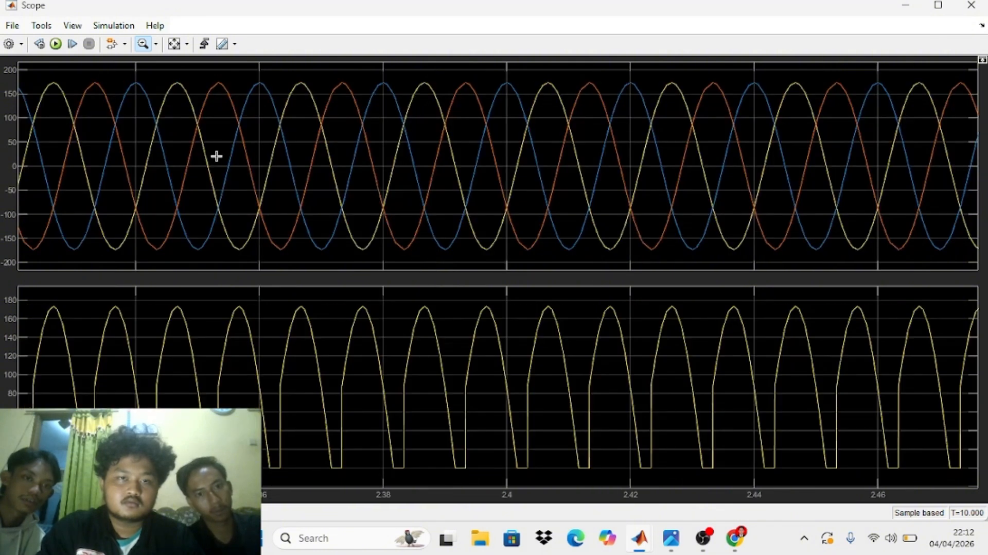
pyautogui.moveTo(216, 155); pyautogui.dragTo(273, 149)
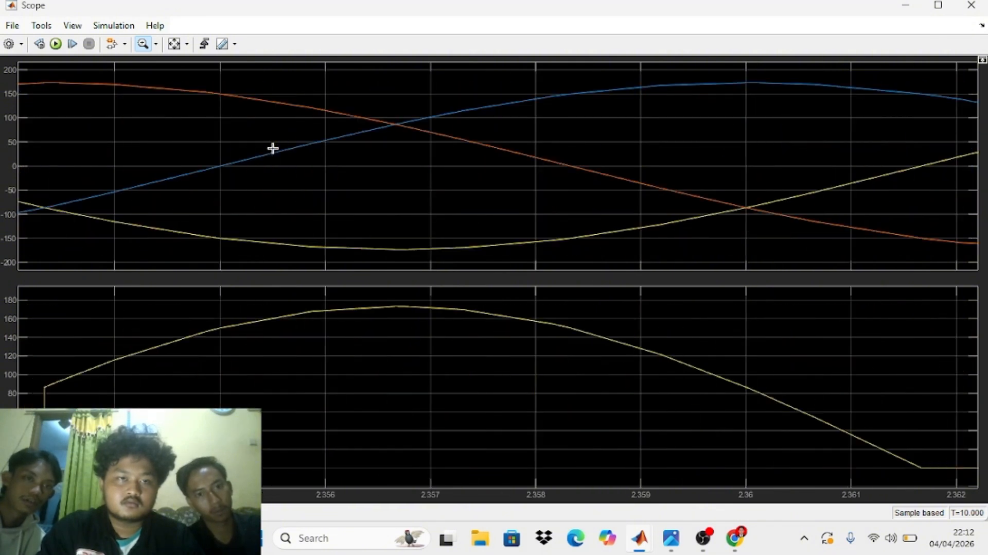
pyautogui.click(156, 44)
pyautogui.click(146, 97)
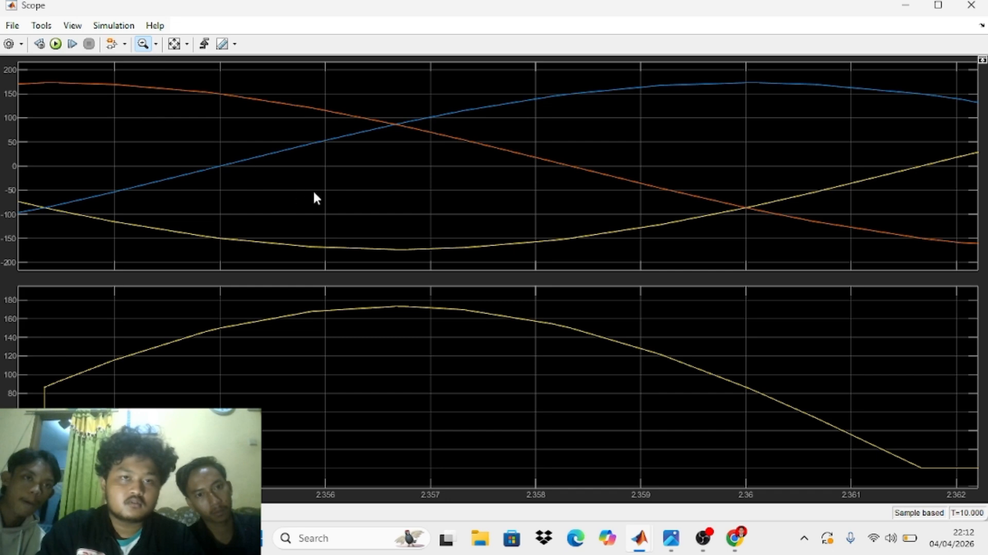
pyautogui.click(315, 191)
pyautogui.doubleClick(316, 192)
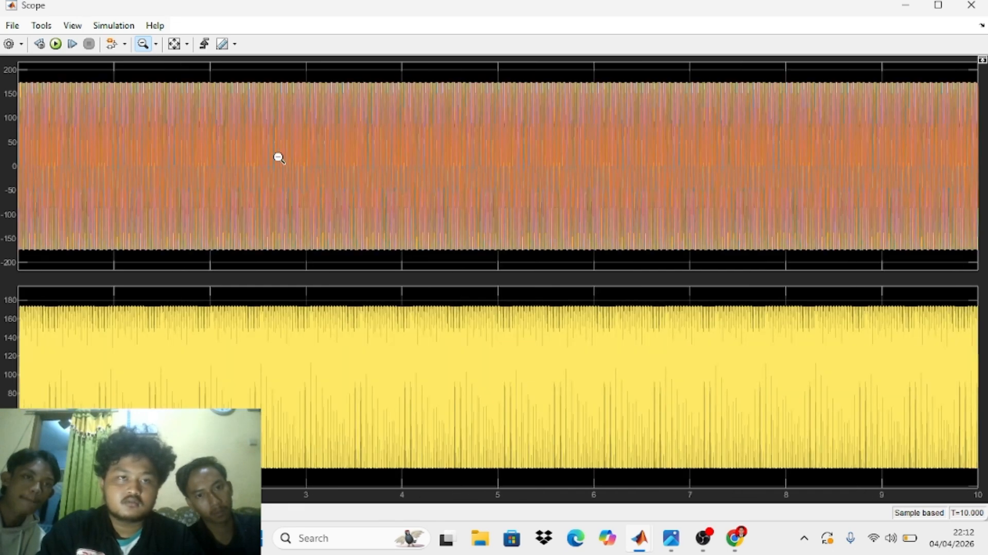
# - Examine the individual output voltage pulses in the Scope between about 2.64 and 2.67 s
pyautogui.click(156, 45)
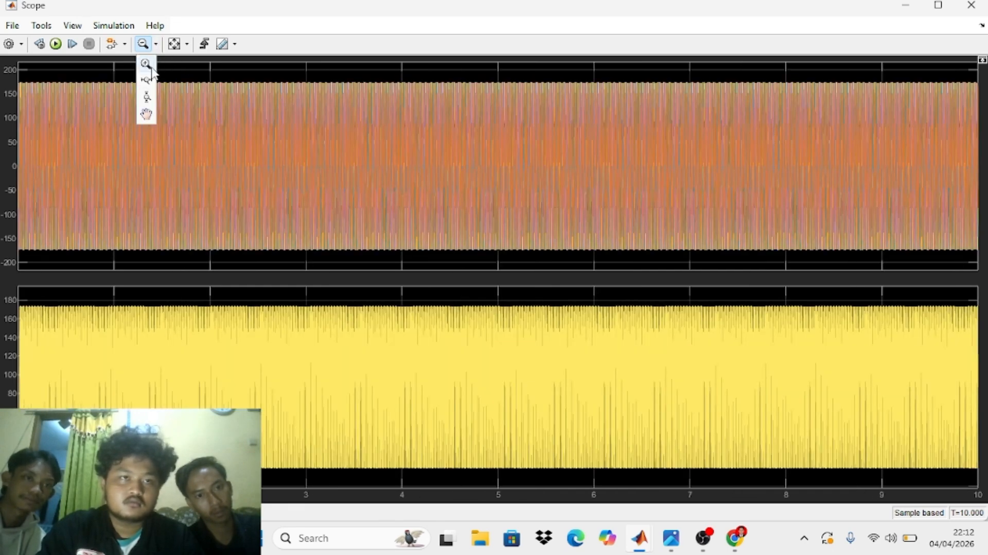
pyautogui.click(146, 64)
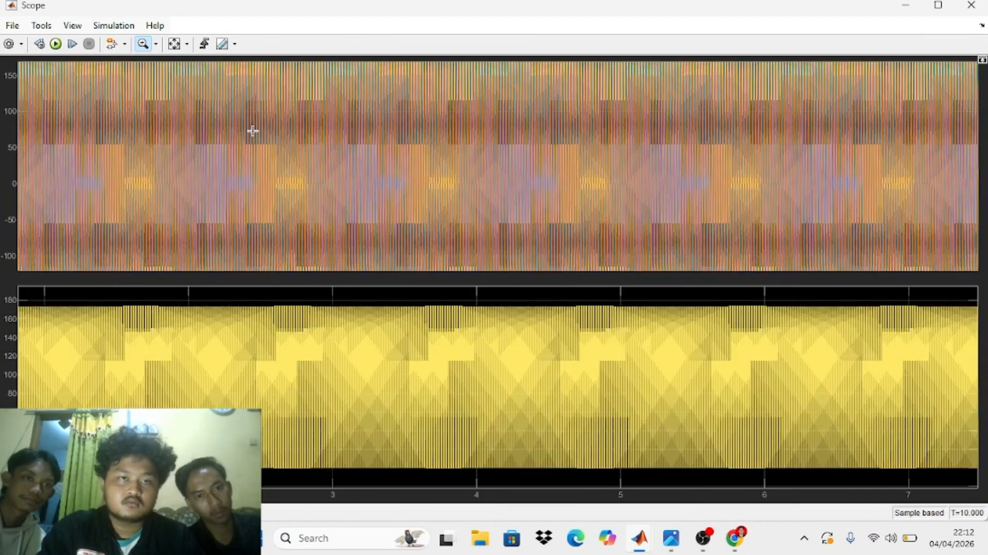
pyautogui.moveTo(252, 130); pyautogui.dragTo(342, 147)
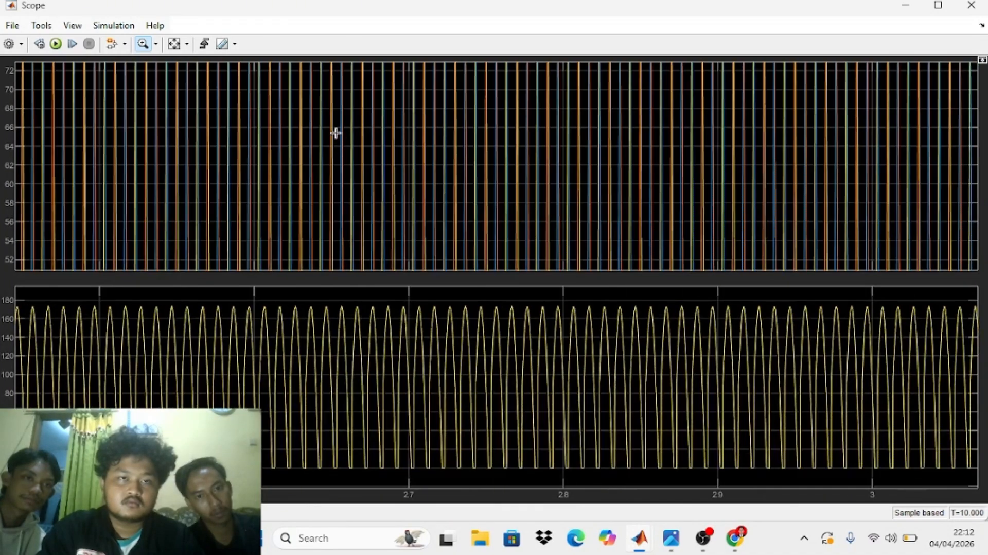
pyautogui.click(390, 136)
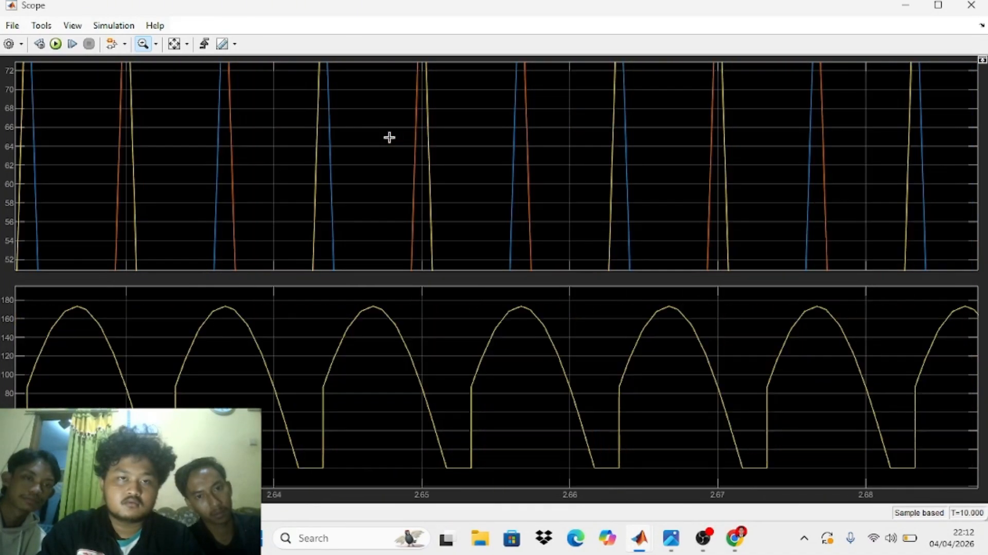
pyautogui.click(156, 43)
pyautogui.click(154, 79)
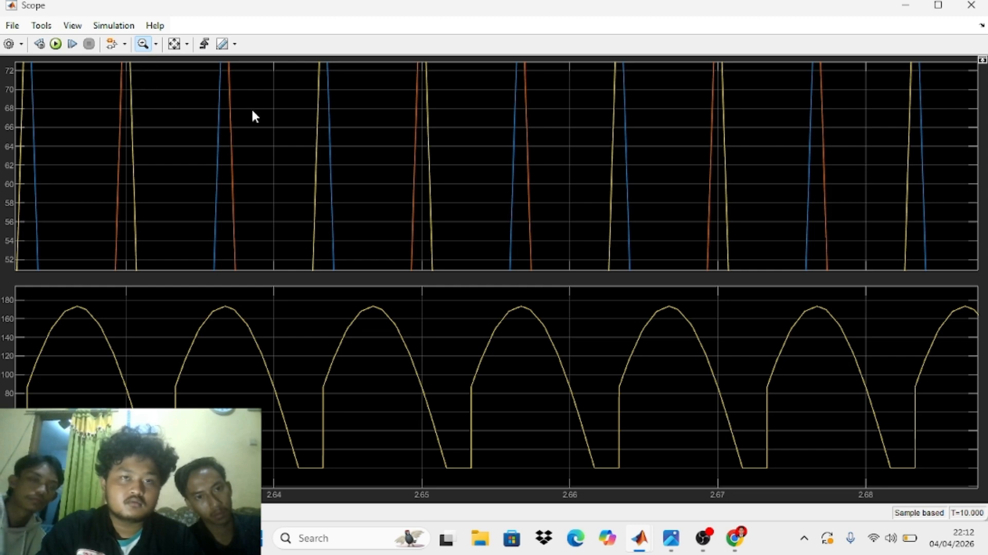
pyautogui.click(295, 110)
pyautogui.click(295, 110)
pyautogui.click(229, 88)
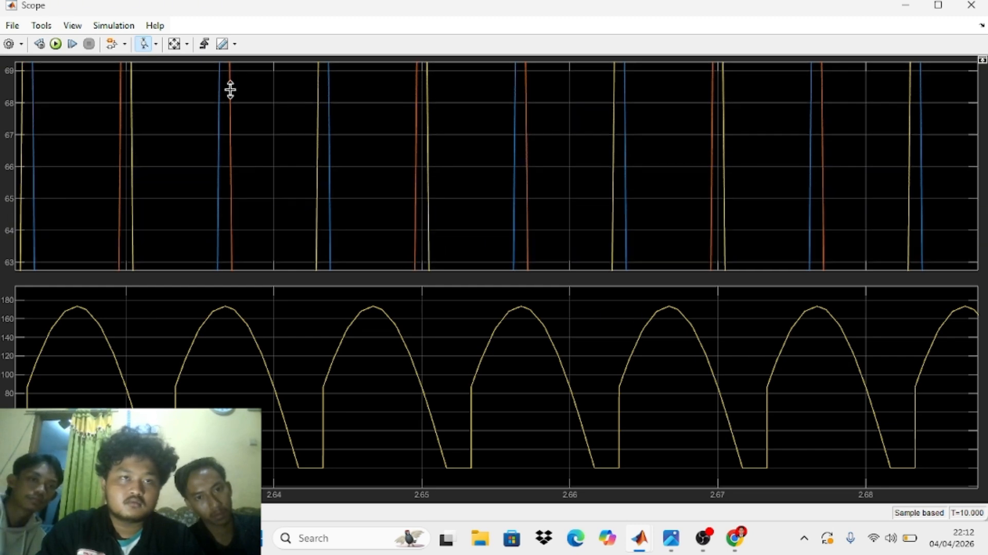
pyautogui.click(156, 44)
pyautogui.click(155, 79)
pyautogui.click(394, 169)
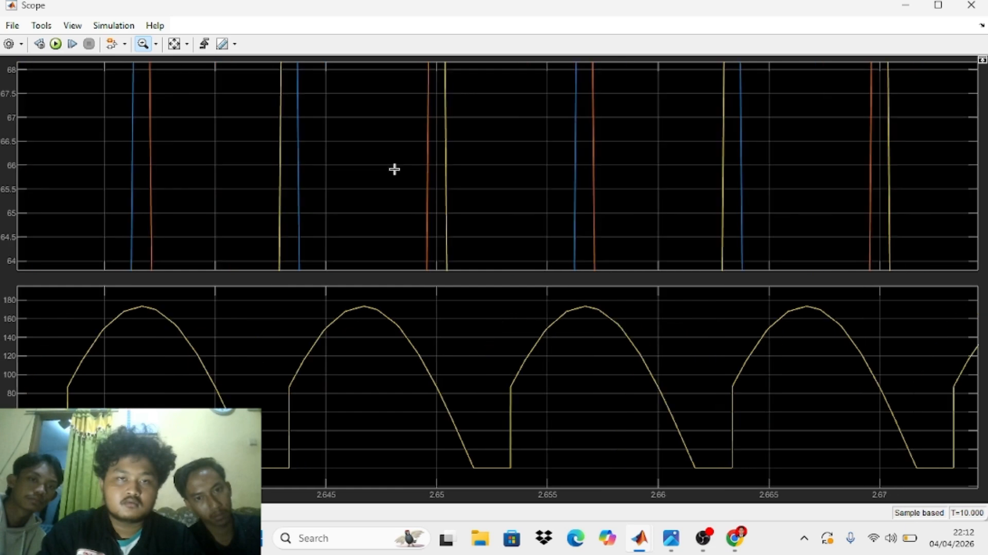
# - Zoom the Scope back out and fit both plots to the whole 10 s run
pyautogui.click(156, 44)
pyautogui.click(146, 97)
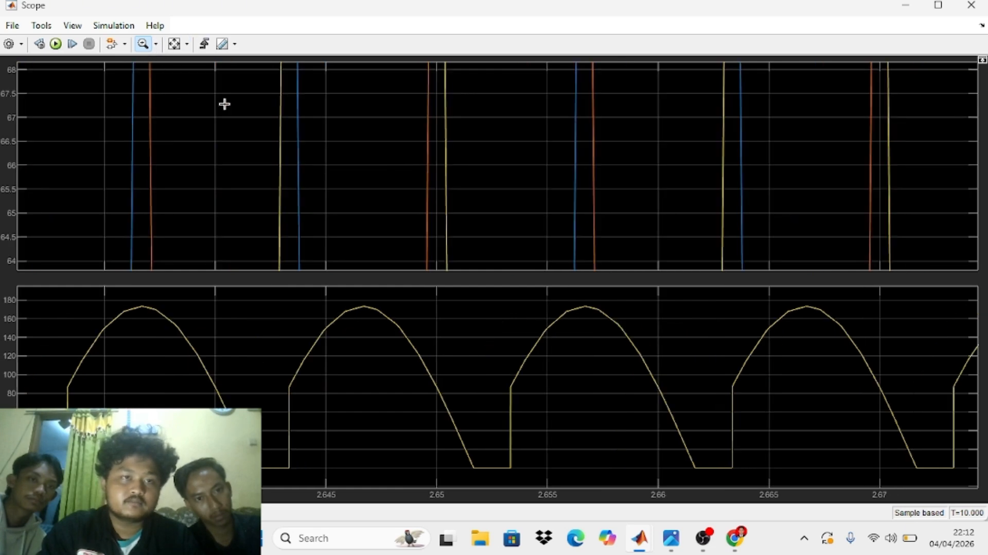
pyautogui.click(392, 108)
pyautogui.click(393, 109)
pyautogui.click(393, 109)
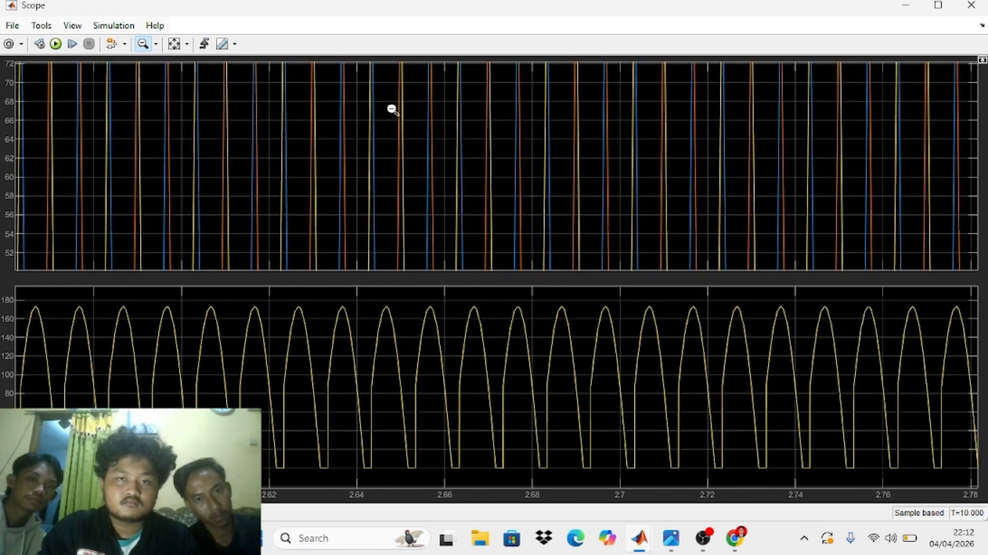
pyautogui.click(393, 109)
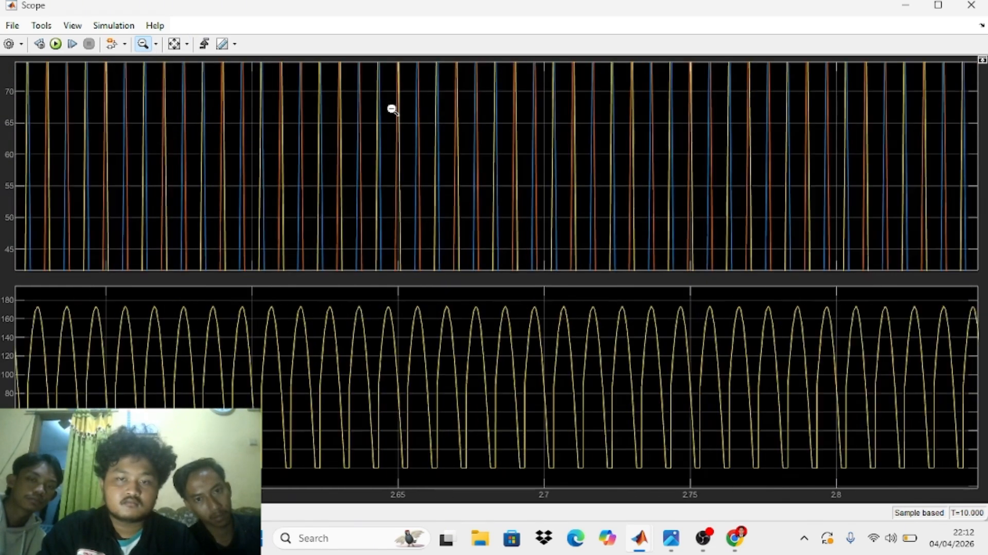
pyautogui.click(156, 44)
pyautogui.click(147, 115)
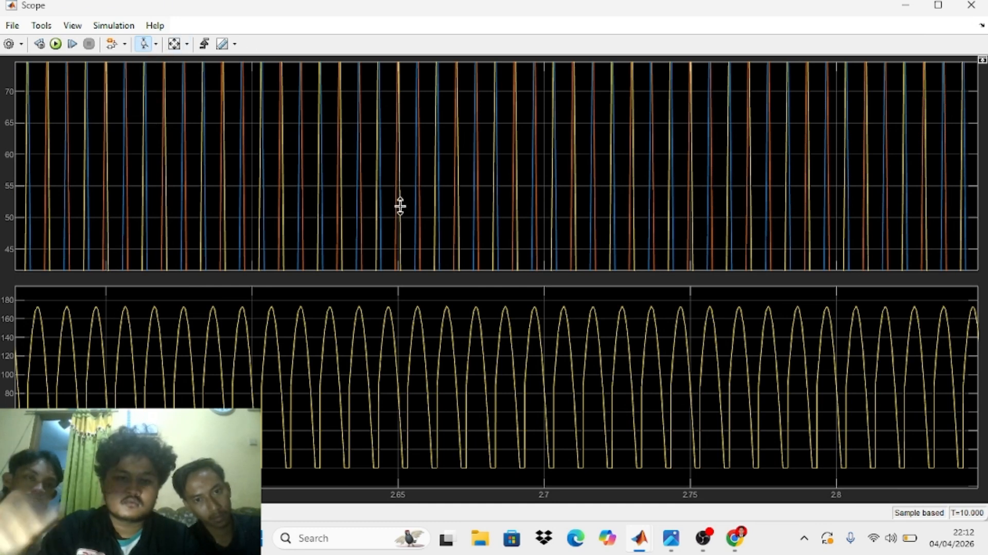
pyautogui.click(174, 44)
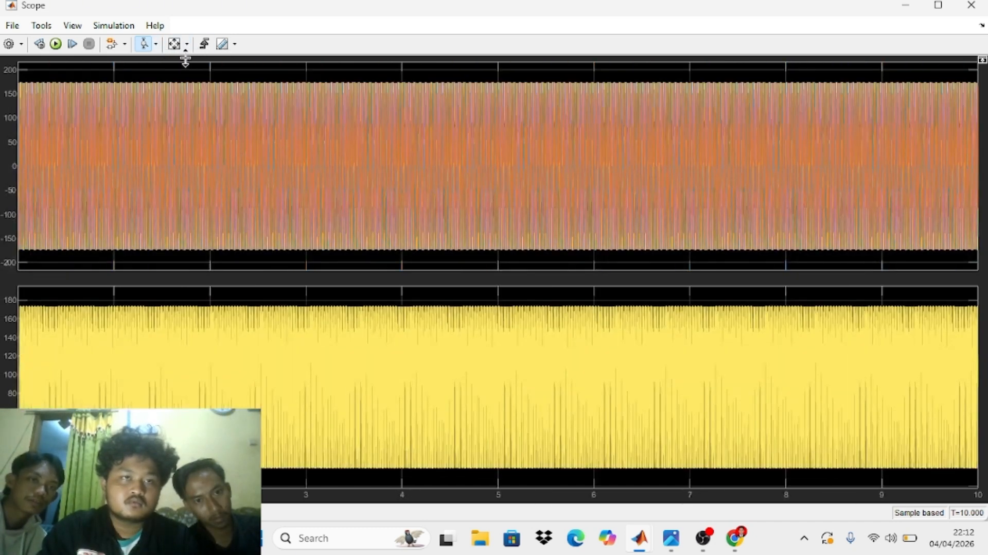
# - Inspect the waveforms closely between about 2.317 and 2.3205 s, and return the Scope to the full run
pyautogui.click(286, 173)
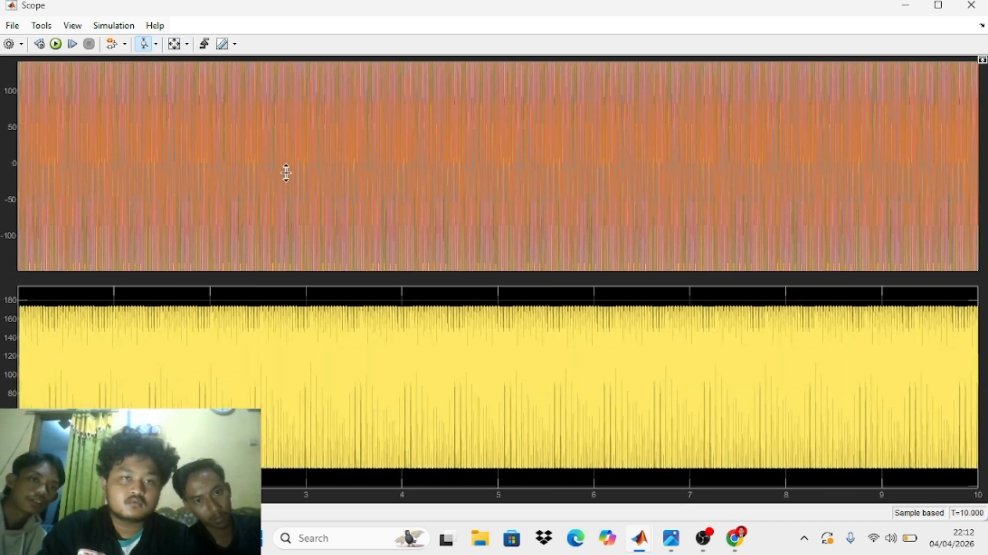
pyautogui.click(155, 44)
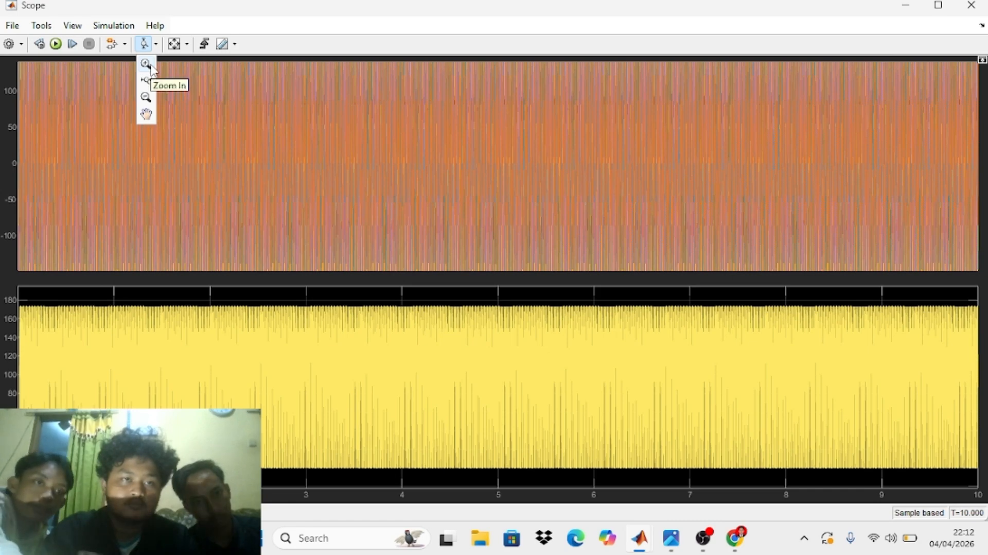
pyautogui.click(146, 96)
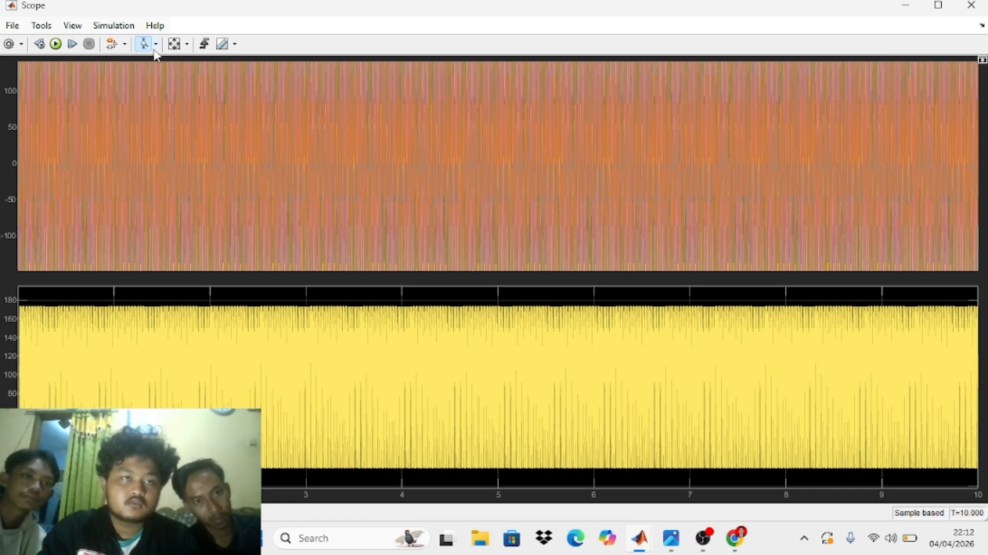
pyautogui.click(155, 44)
pyautogui.click(152, 79)
pyautogui.moveTo(218, 124); pyautogui.dragTo(311, 135)
pyautogui.moveTo(214, 133); pyautogui.dragTo(320, 129)
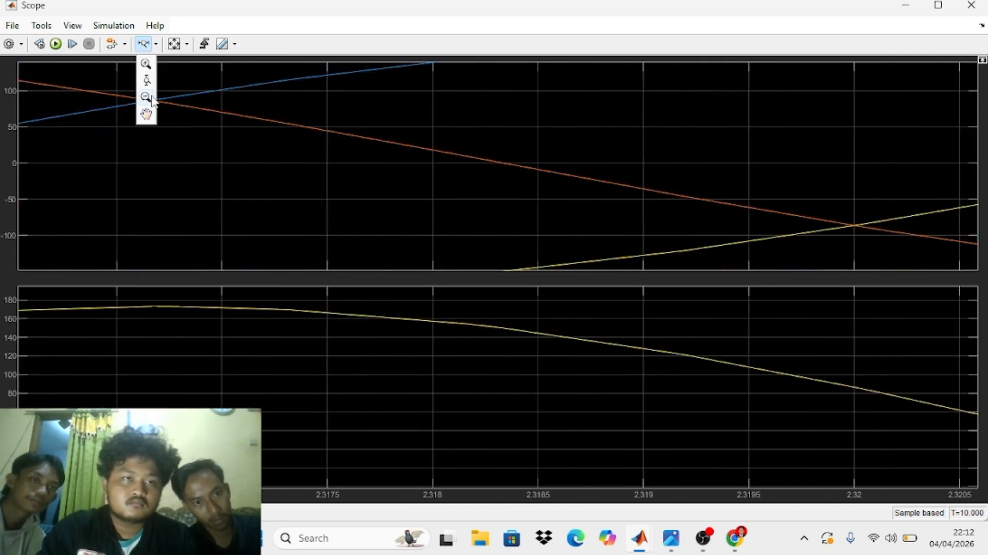
pyautogui.click(145, 97)
pyautogui.click(339, 152)
pyautogui.click(340, 153)
pyautogui.doubleClick(341, 154)
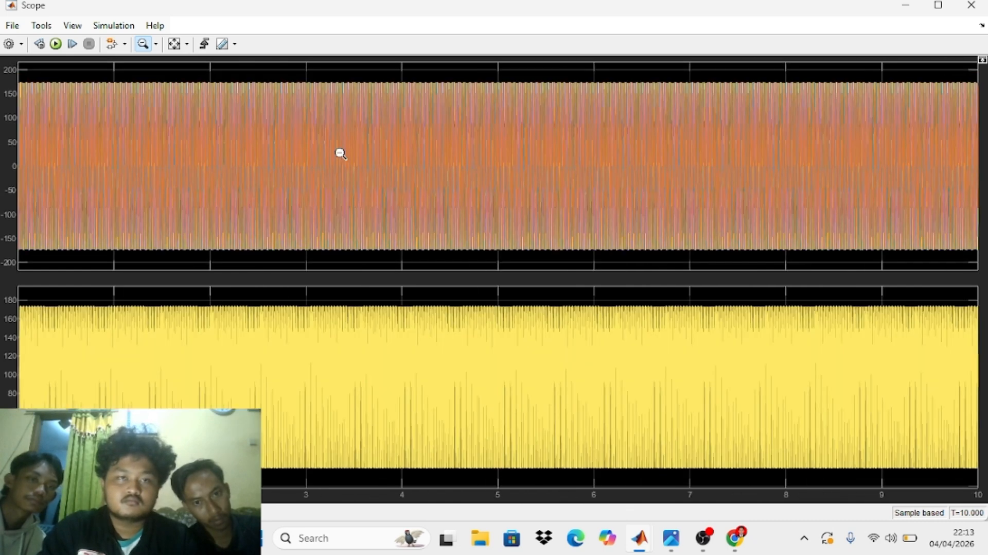
# - Examine the phase voltages and rectified output over a few cycles between about 2.04 and 2.075 s, and close the Scope
pyautogui.click(156, 43)
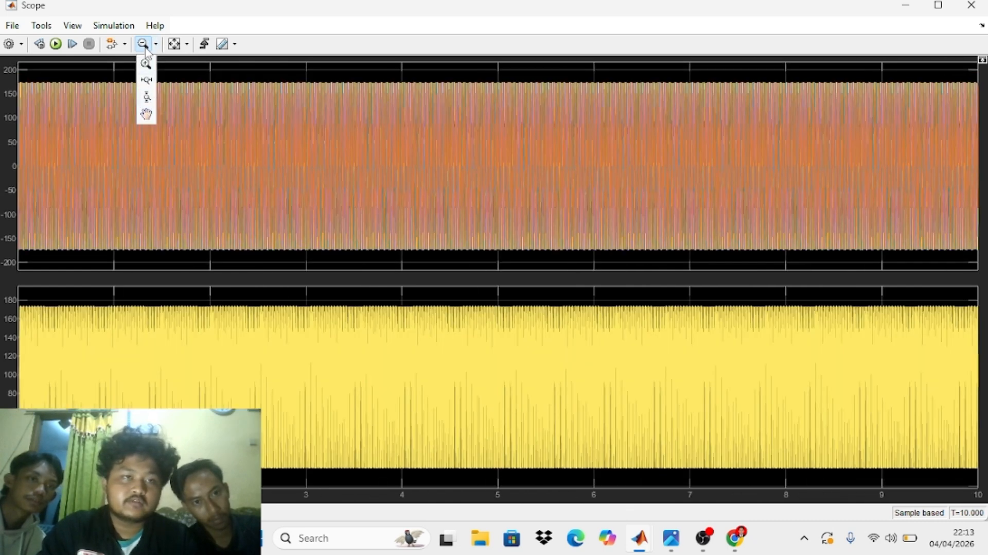
pyautogui.click(147, 80)
pyautogui.moveTo(176, 145); pyautogui.dragTo(341, 154)
pyautogui.moveTo(215, 153); pyautogui.dragTo(312, 153)
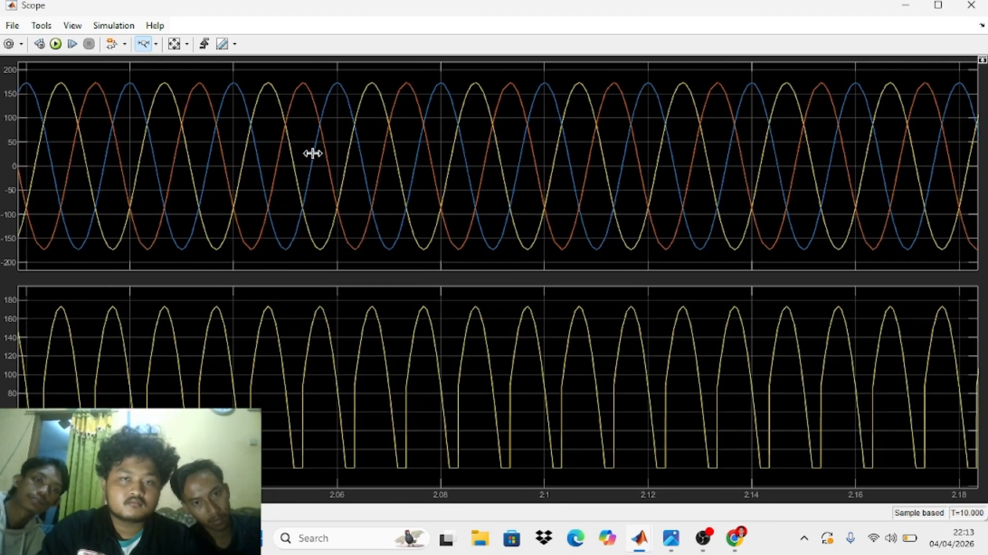
pyautogui.click(280, 156)
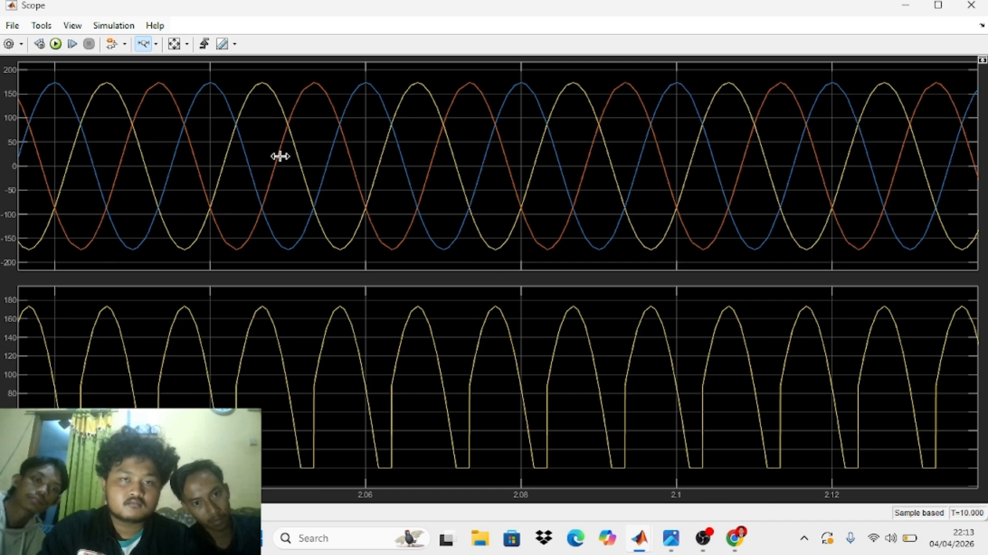
pyautogui.click(280, 156)
pyautogui.click(280, 156)
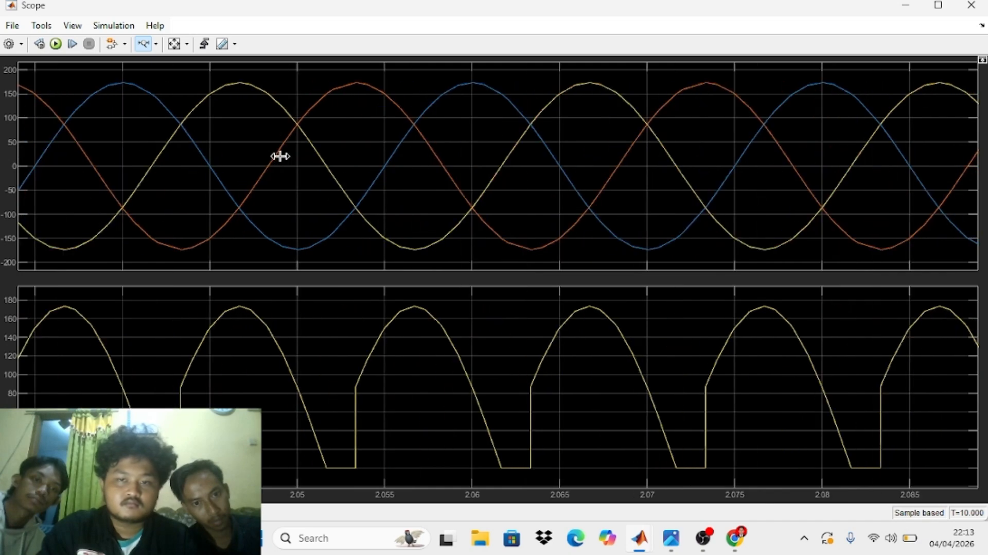
pyautogui.click(280, 156)
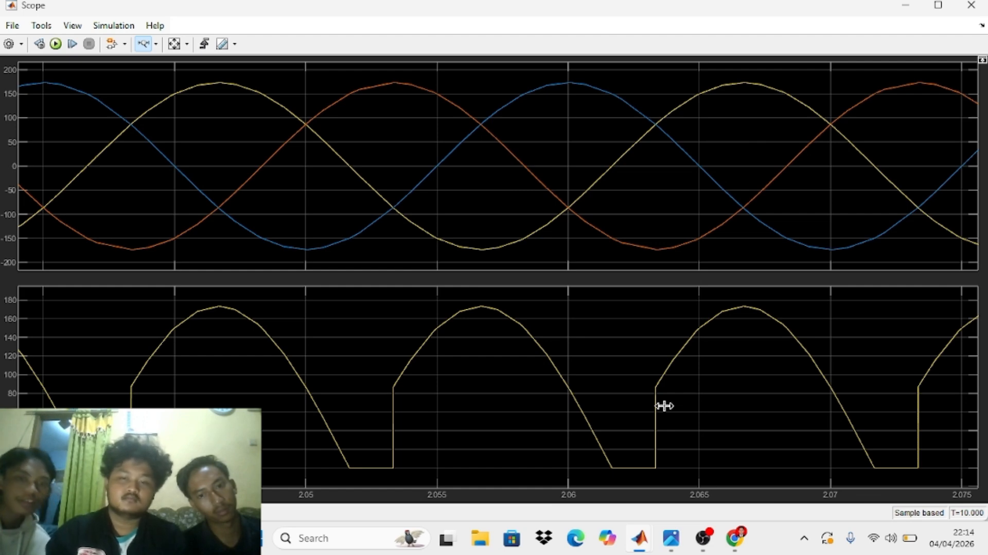
pyautogui.click(972, 6)
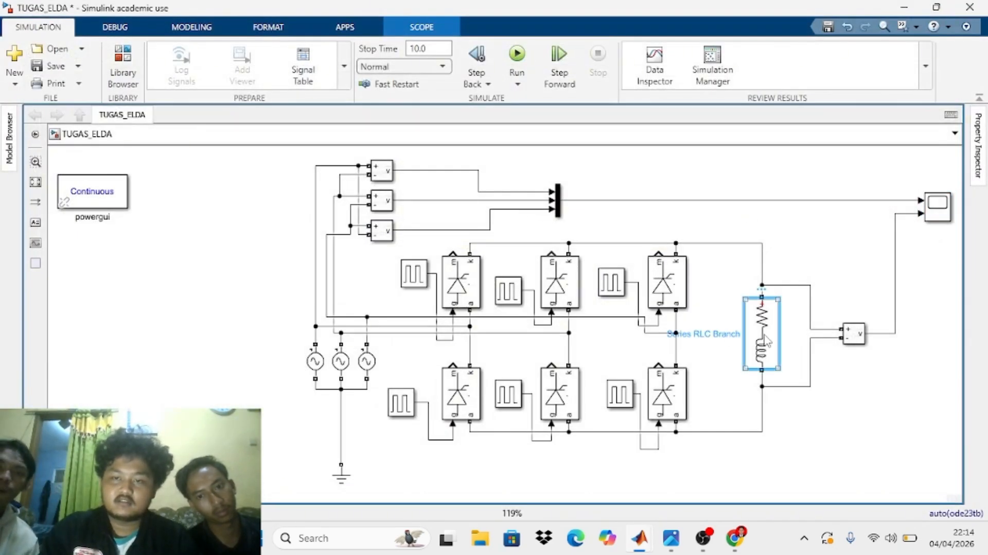
# - Set the inductance of the Series RLC Branch load to 1000 H and apply the change
pyautogui.doubleClick(749, 344)
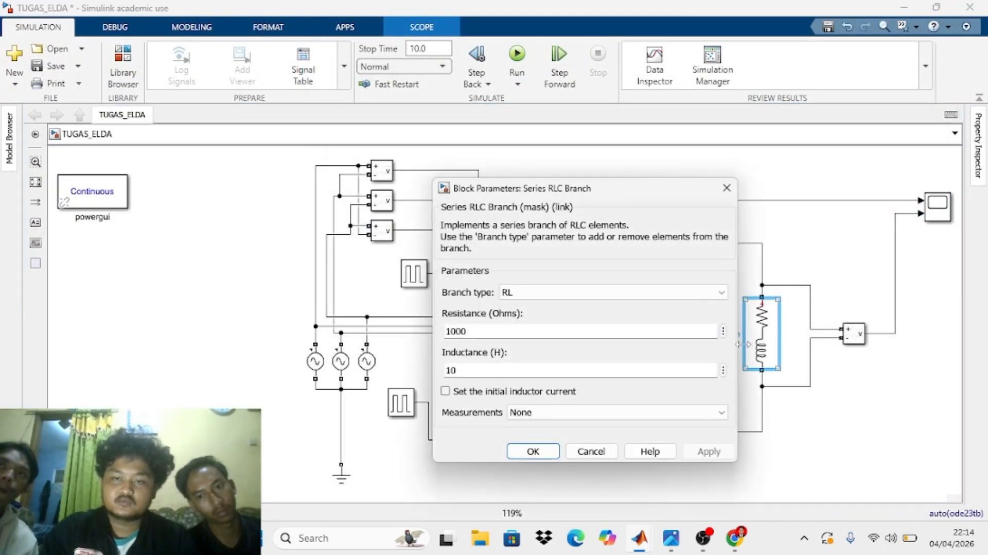
pyautogui.doubleClick(537, 334)
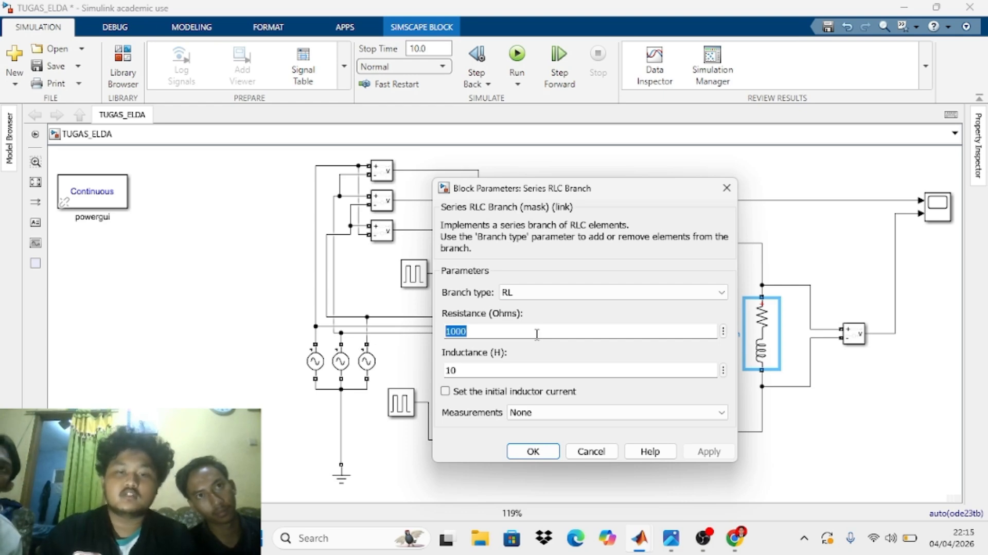
pyautogui.doubleClick(531, 373)
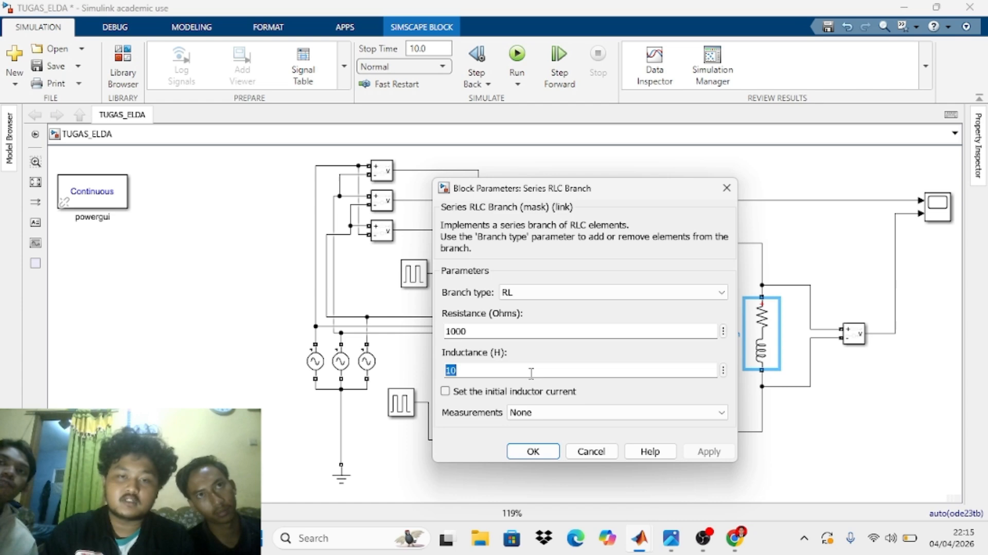
pyautogui.click(532, 373)
pyautogui.write('00')
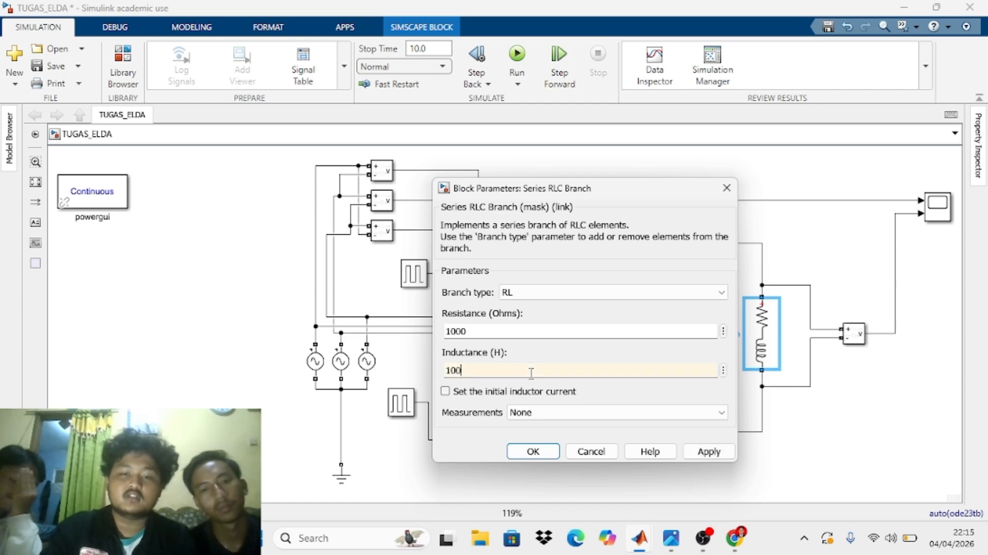
pyautogui.click(708, 451)
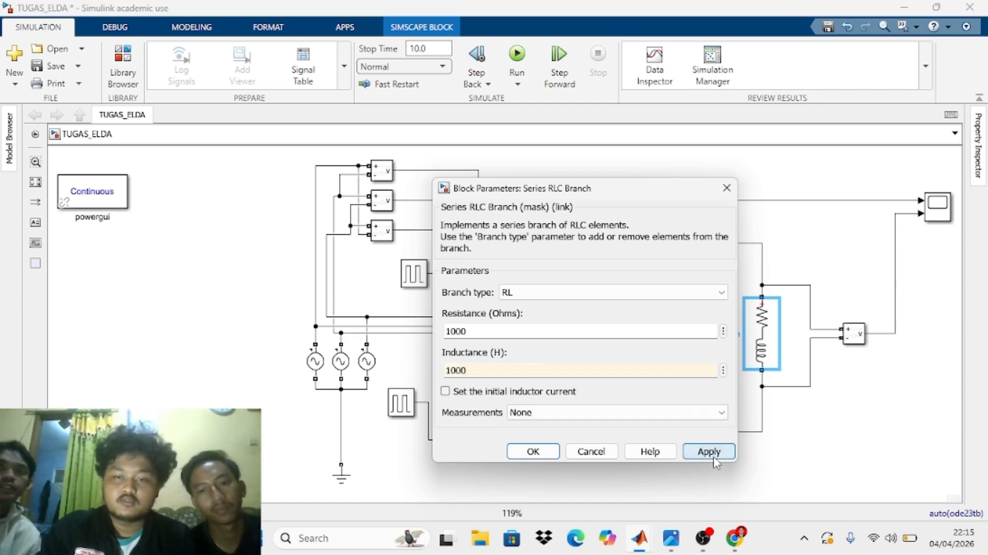
pyautogui.click(536, 452)
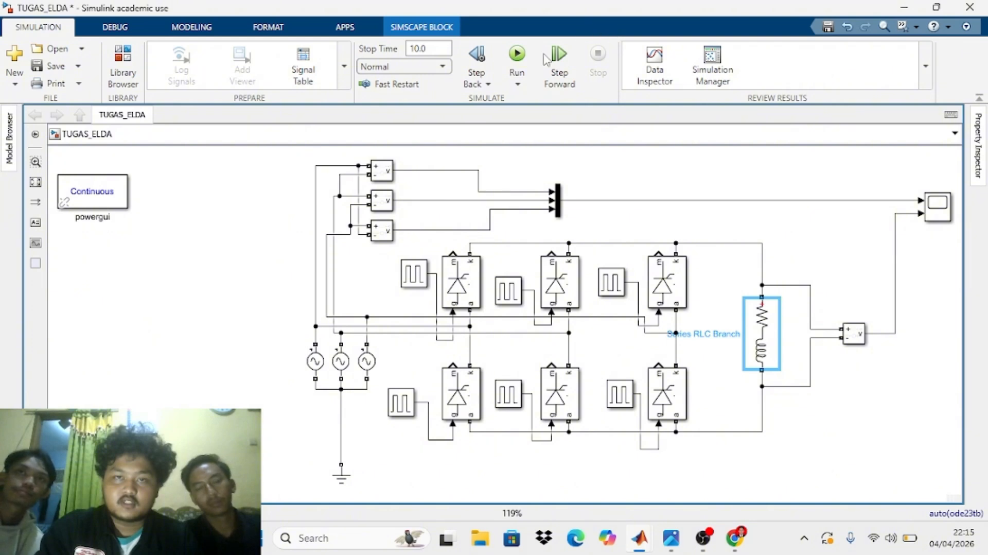
# - Run the simulation with the new inductance and open the Scope on the resulting waveforms
pyautogui.click(515, 61)
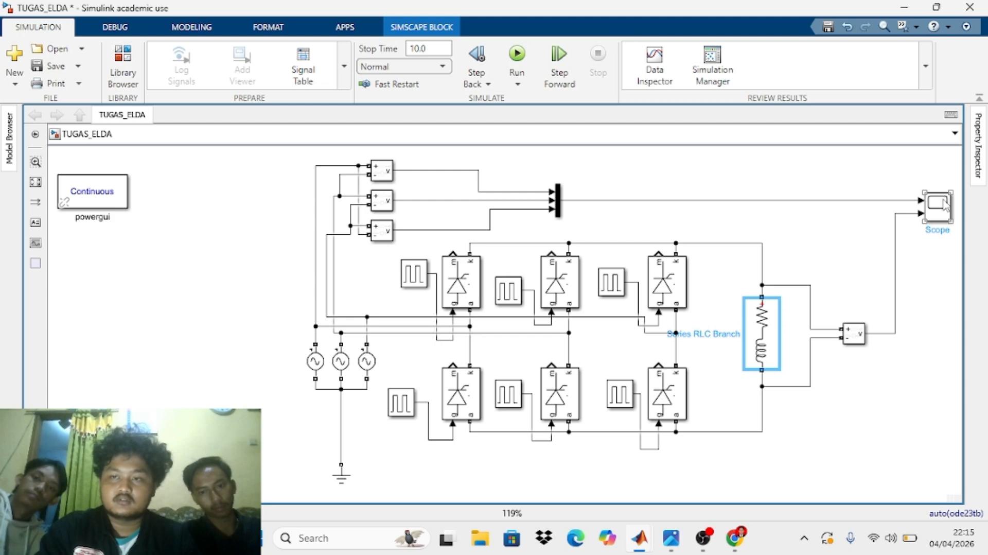
pyautogui.click(945, 205)
pyautogui.doubleClick(945, 205)
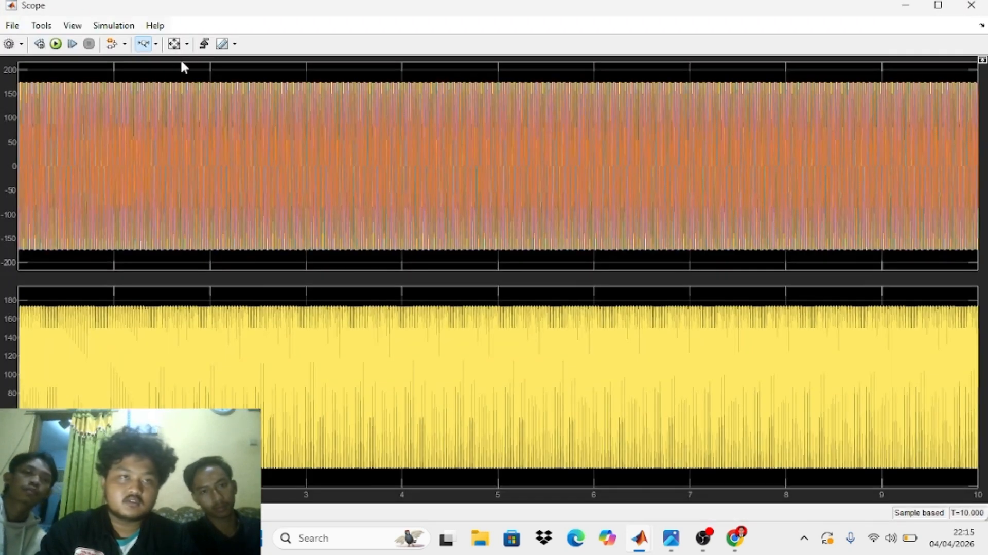
# - Examine the phase voltages and rectified output between about 2.729 and 2.772 s, and close the Scope
pyautogui.moveTo(255, 175); pyautogui.dragTo(353, 170)
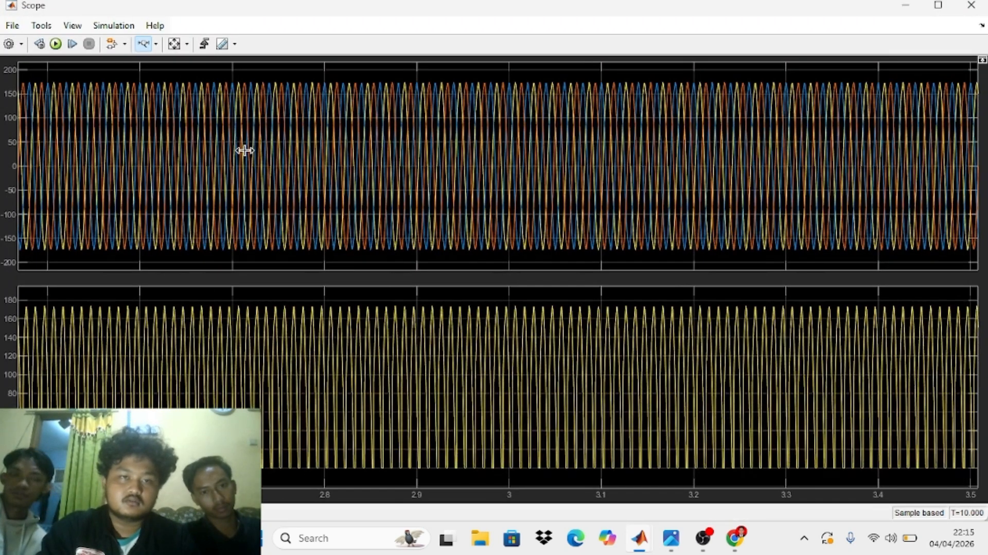
pyautogui.moveTo(244, 149); pyautogui.dragTo(333, 148)
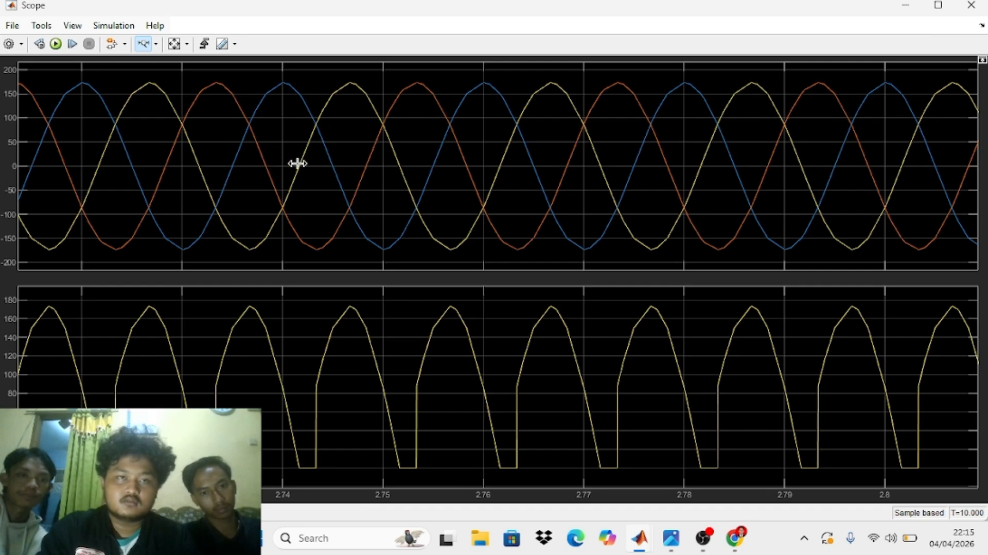
pyautogui.scroll(2, 298, 163)
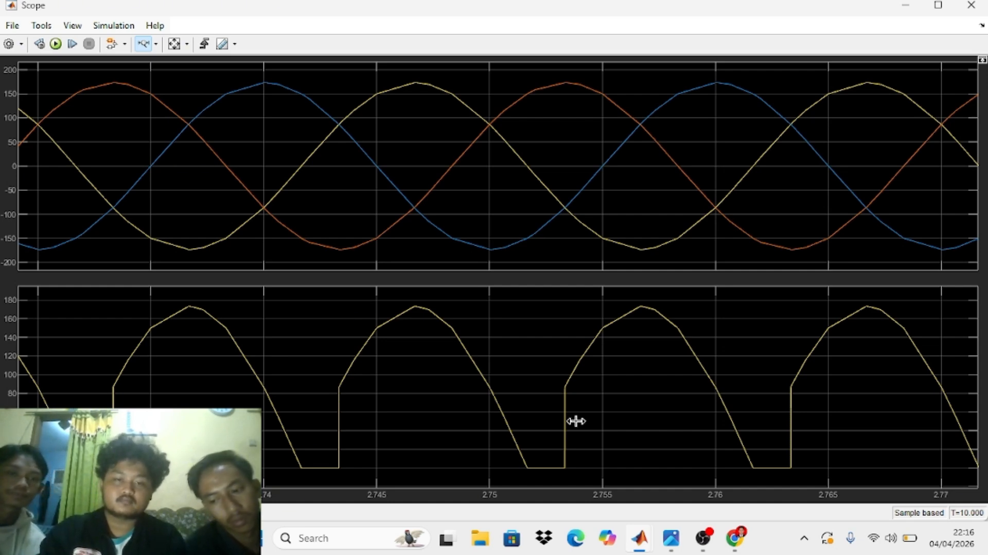
pyautogui.click(977, 7)
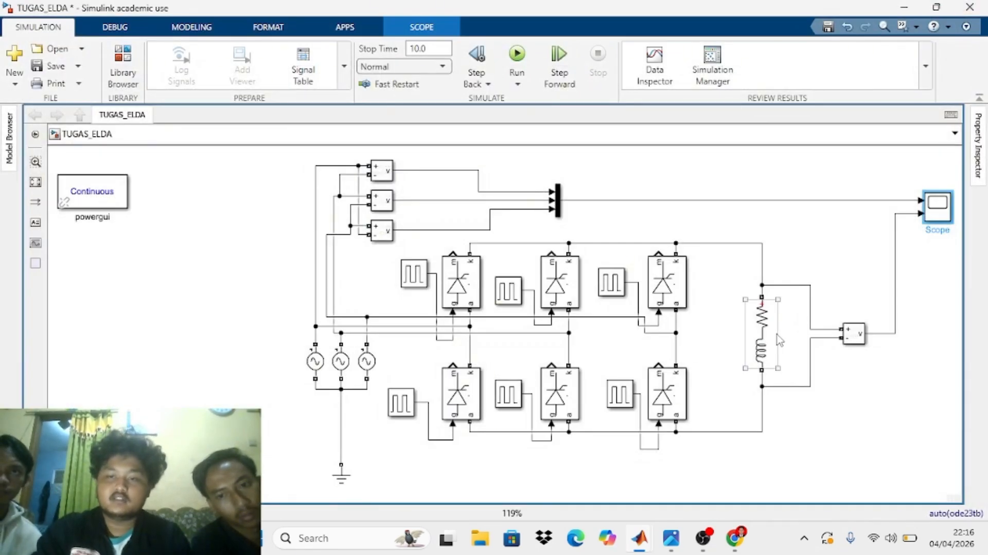
# - Set the Series RLC Branch load to a resistance of 10 ohms and an inductance of 10 H
pyautogui.doubleClick(774, 339)
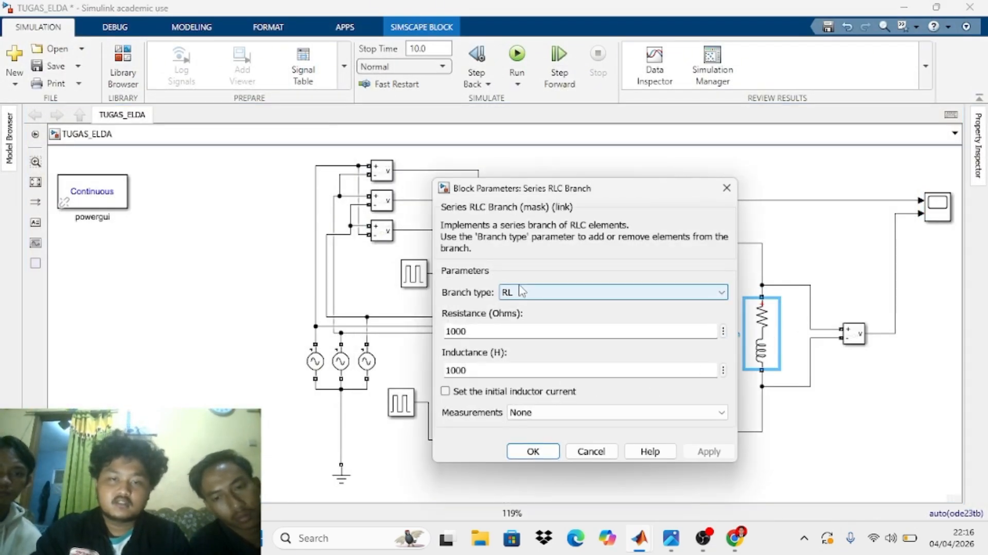
pyautogui.doubleClick(491, 327)
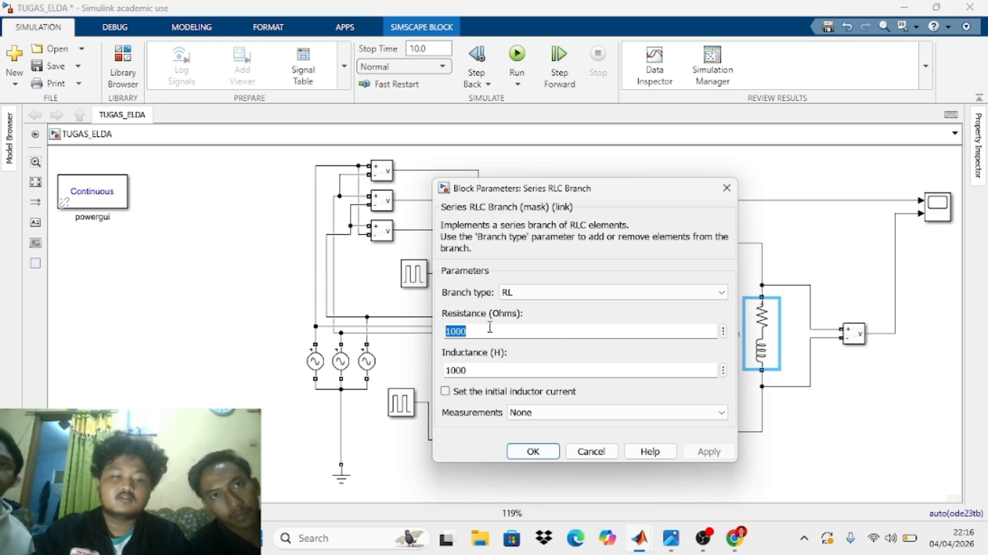
pyautogui.write('10')
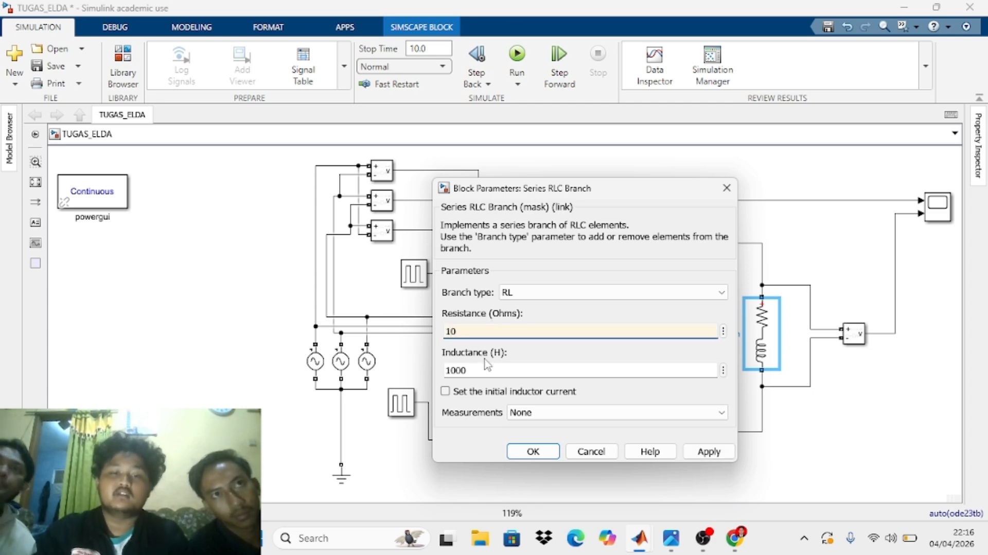
pyautogui.doubleClick(477, 367)
pyautogui.write('10')
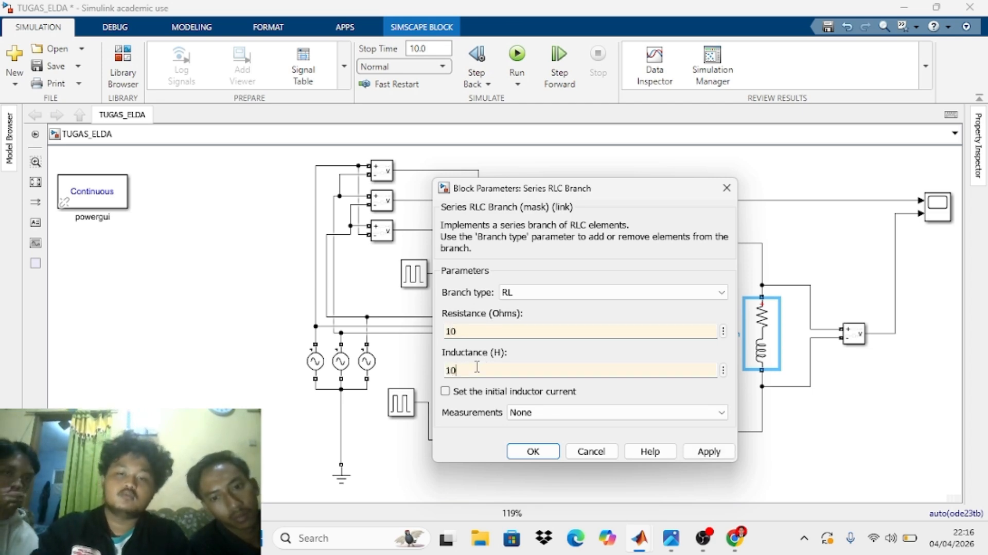
pyautogui.click(708, 451)
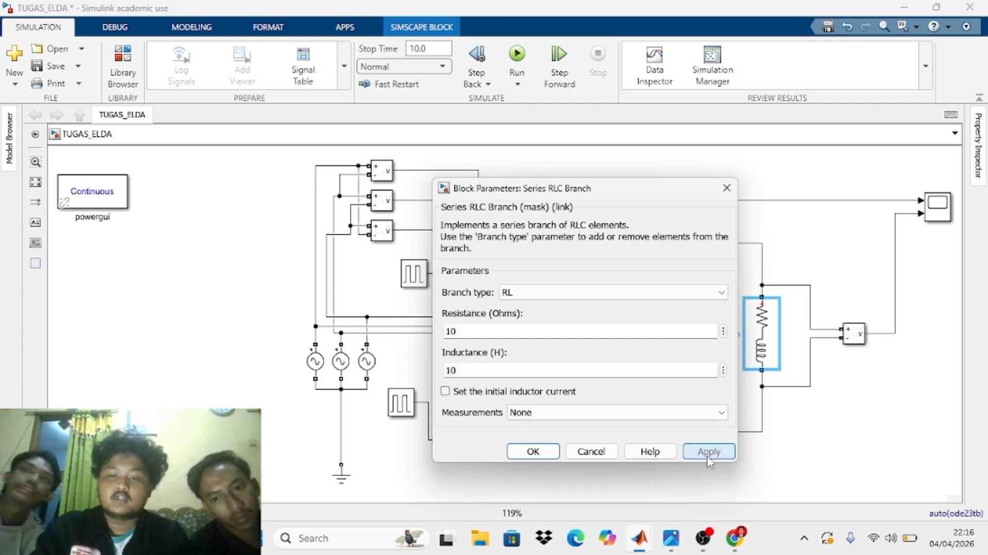
pyautogui.click(539, 453)
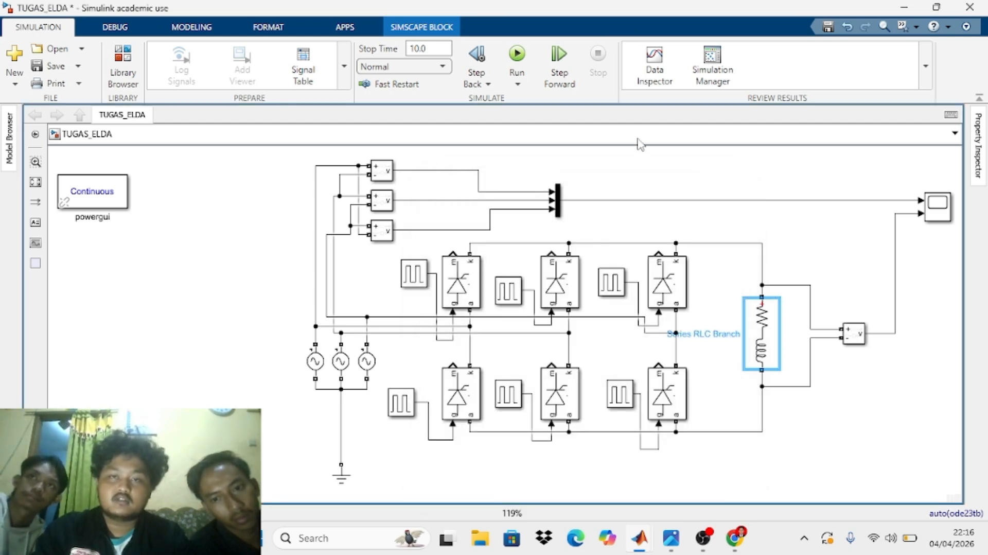
# - Run the simulation with the changed load and view the Scope waveforms between about 4.56 and 5.37 s
pyautogui.click(517, 55)
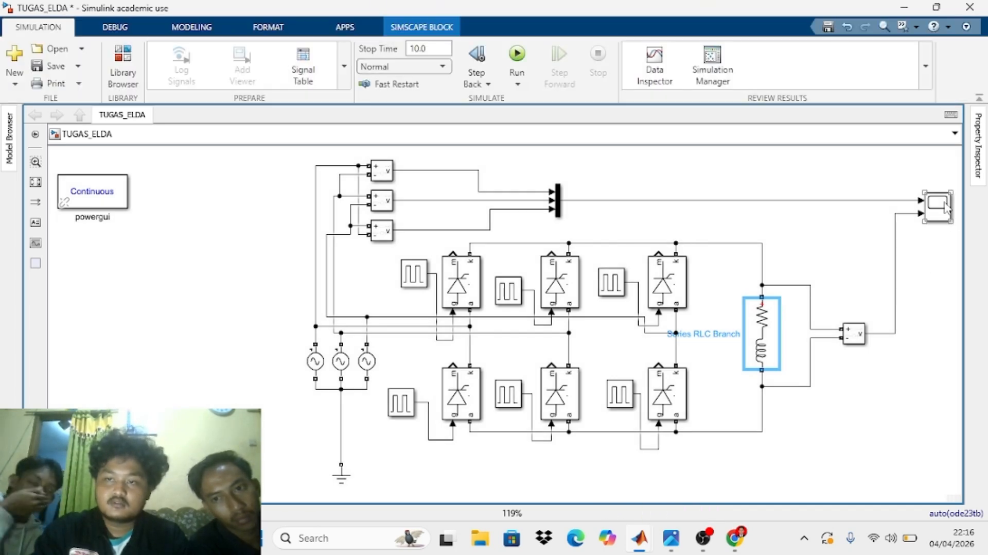
pyautogui.doubleClick(938, 206)
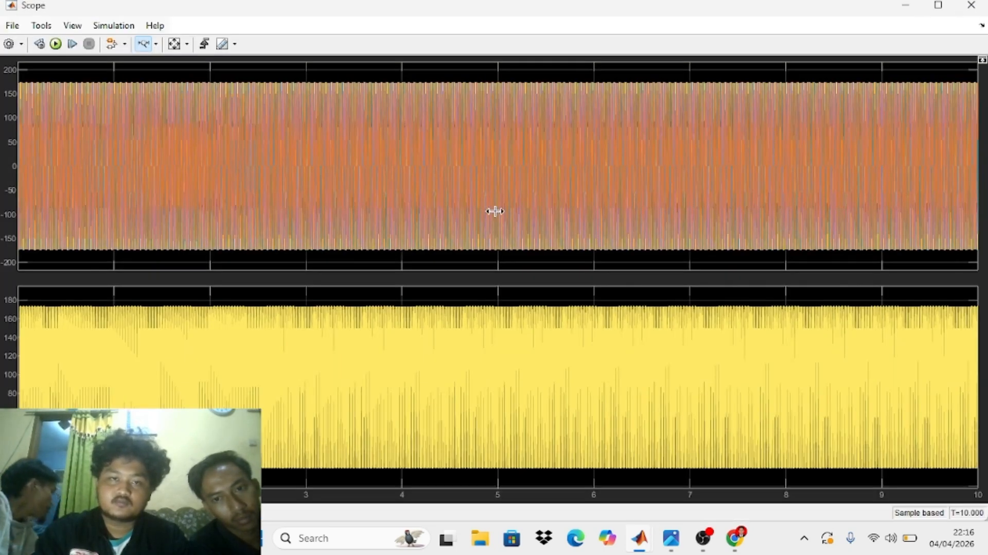
pyautogui.moveTo(438, 171); pyautogui.dragTo(553, 174)
pyautogui.click(464, 177)
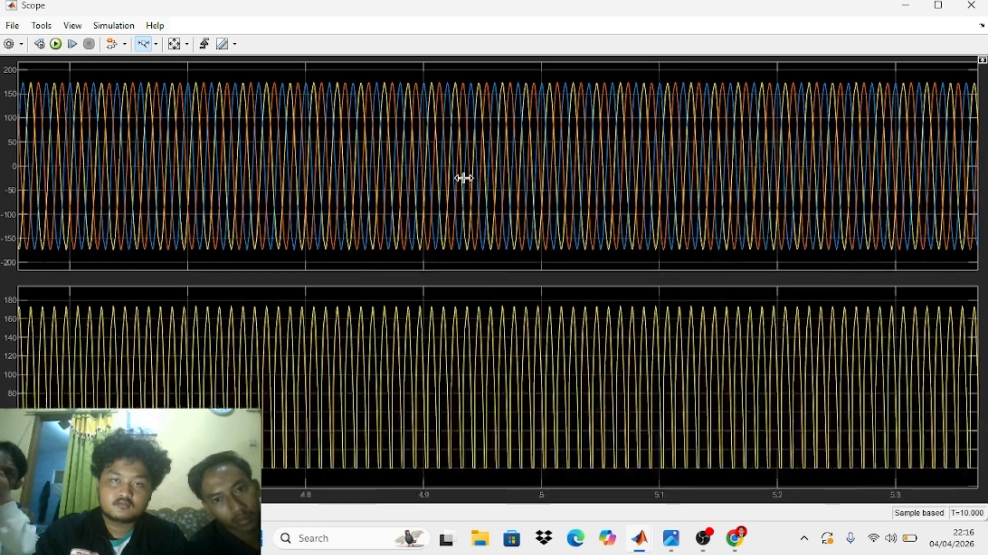
pyautogui.doubleClick(464, 178)
pyautogui.doubleClick(463, 178)
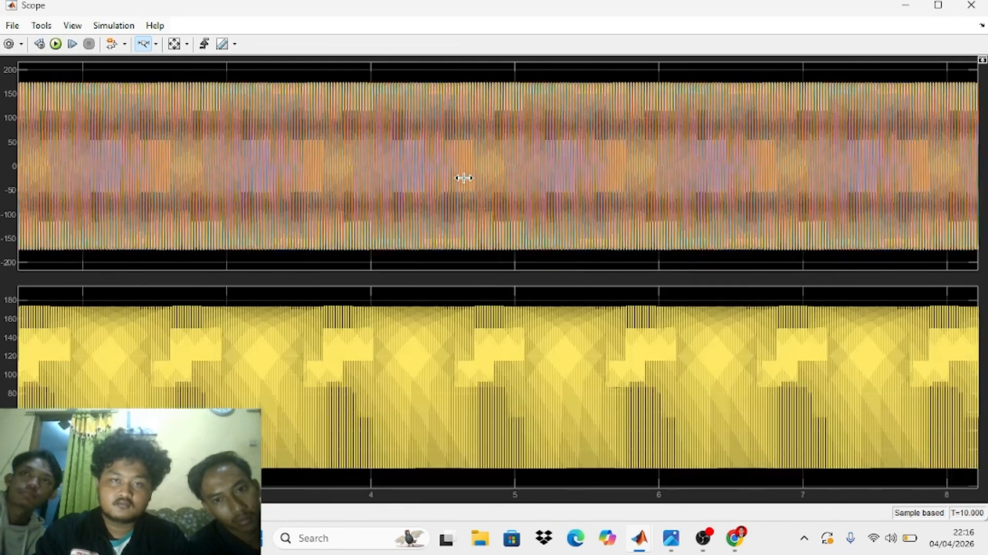
# - Examine individual cycles of the phase voltages and rectified output between about 4.545 and 4.587 s, and close the Scope
pyautogui.moveTo(394, 161); pyautogui.dragTo(496, 166)
pyautogui.scroll(2, 426, 171)
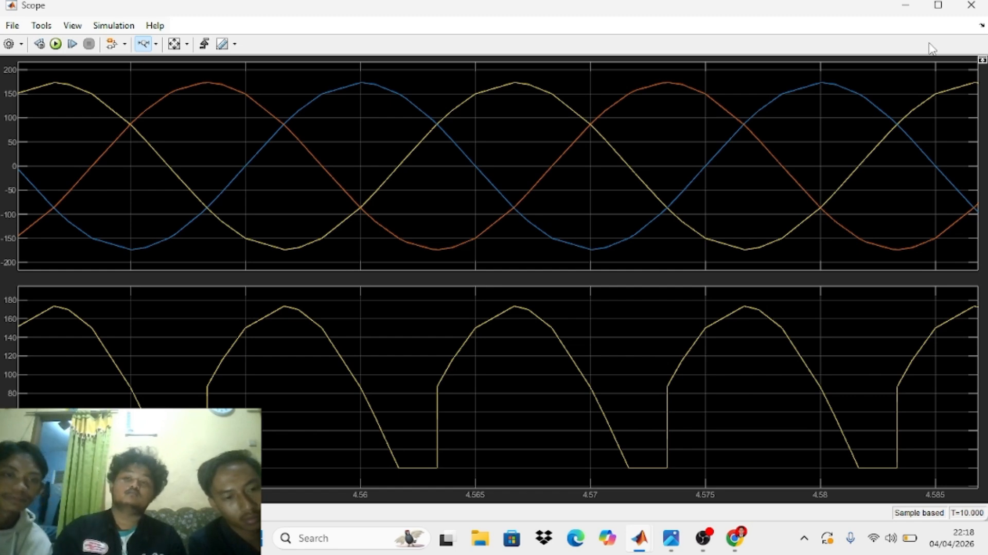
pyautogui.click(971, 6)
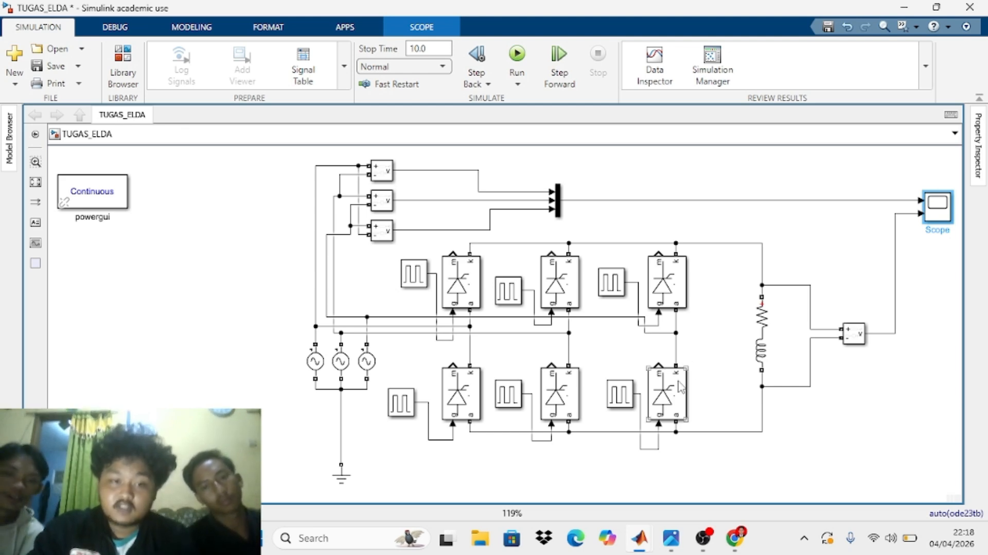
# - Switch to the image R Besar L Kecil.jpg and compare the waveforms of the four resistance and inductance combinations
pyautogui.moveTo(670, 543)
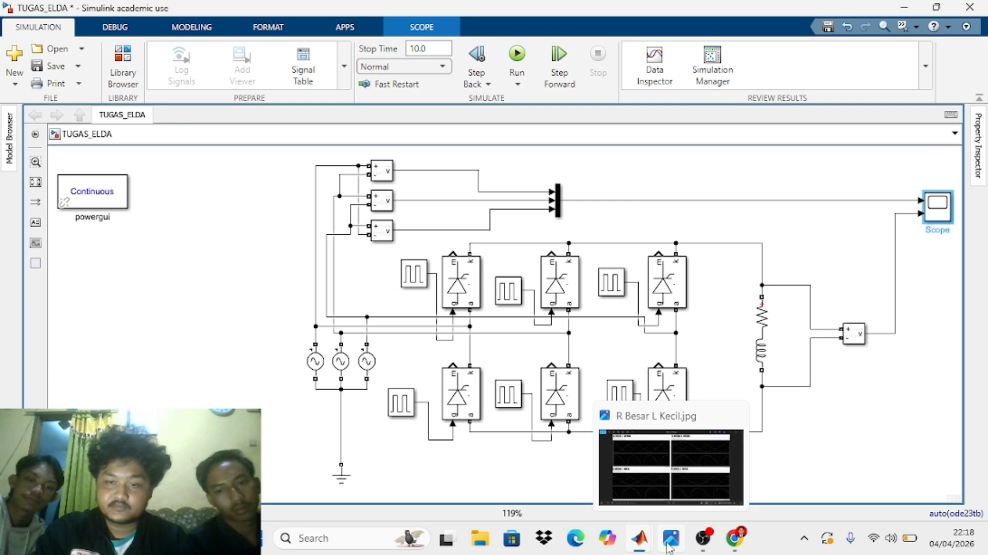
pyautogui.click(680, 454)
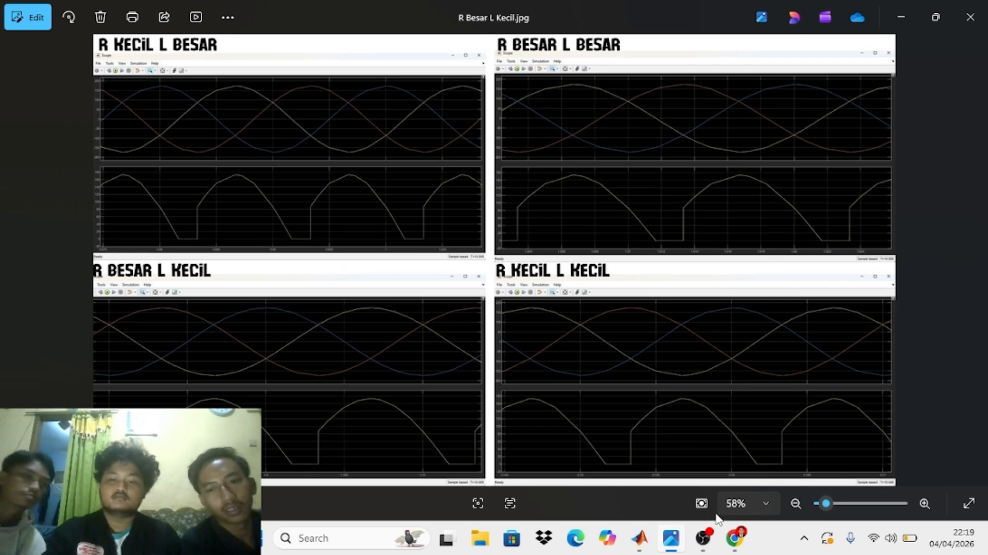
# - Switch to the Power Electronics PDF in Chrome and go back from Figure 10.8 through the Controlled Rectifiers chapter
pyautogui.click(739, 540)
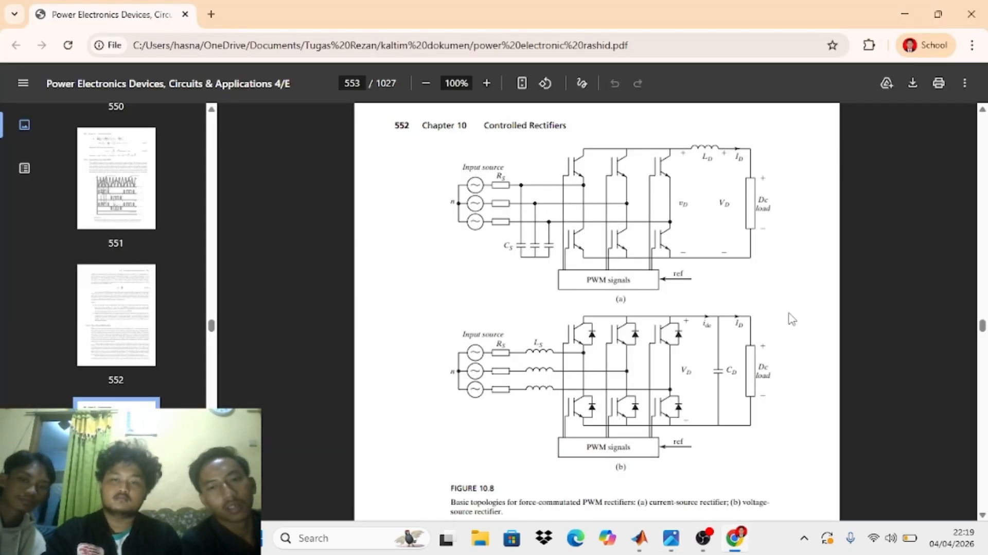
pyautogui.scroll(6, 806, 367)
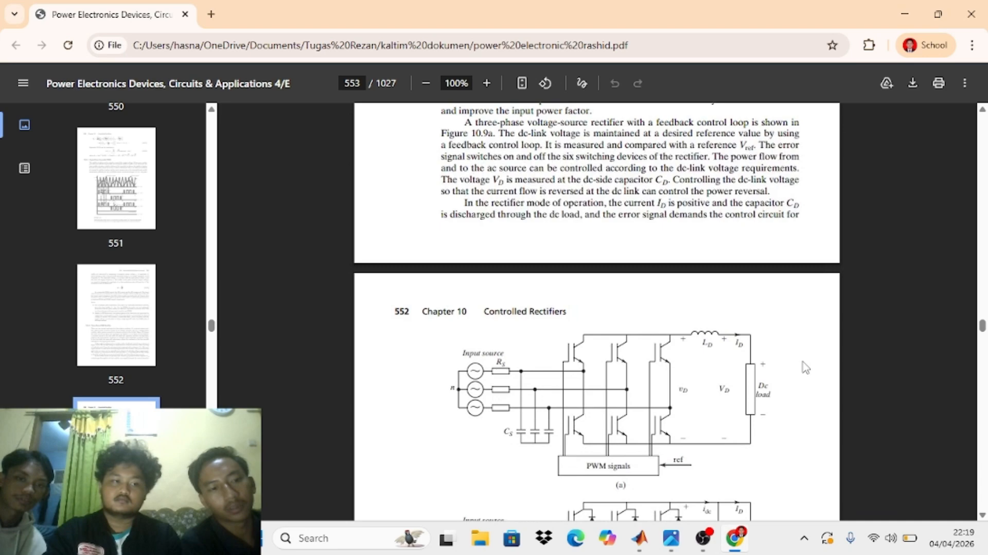